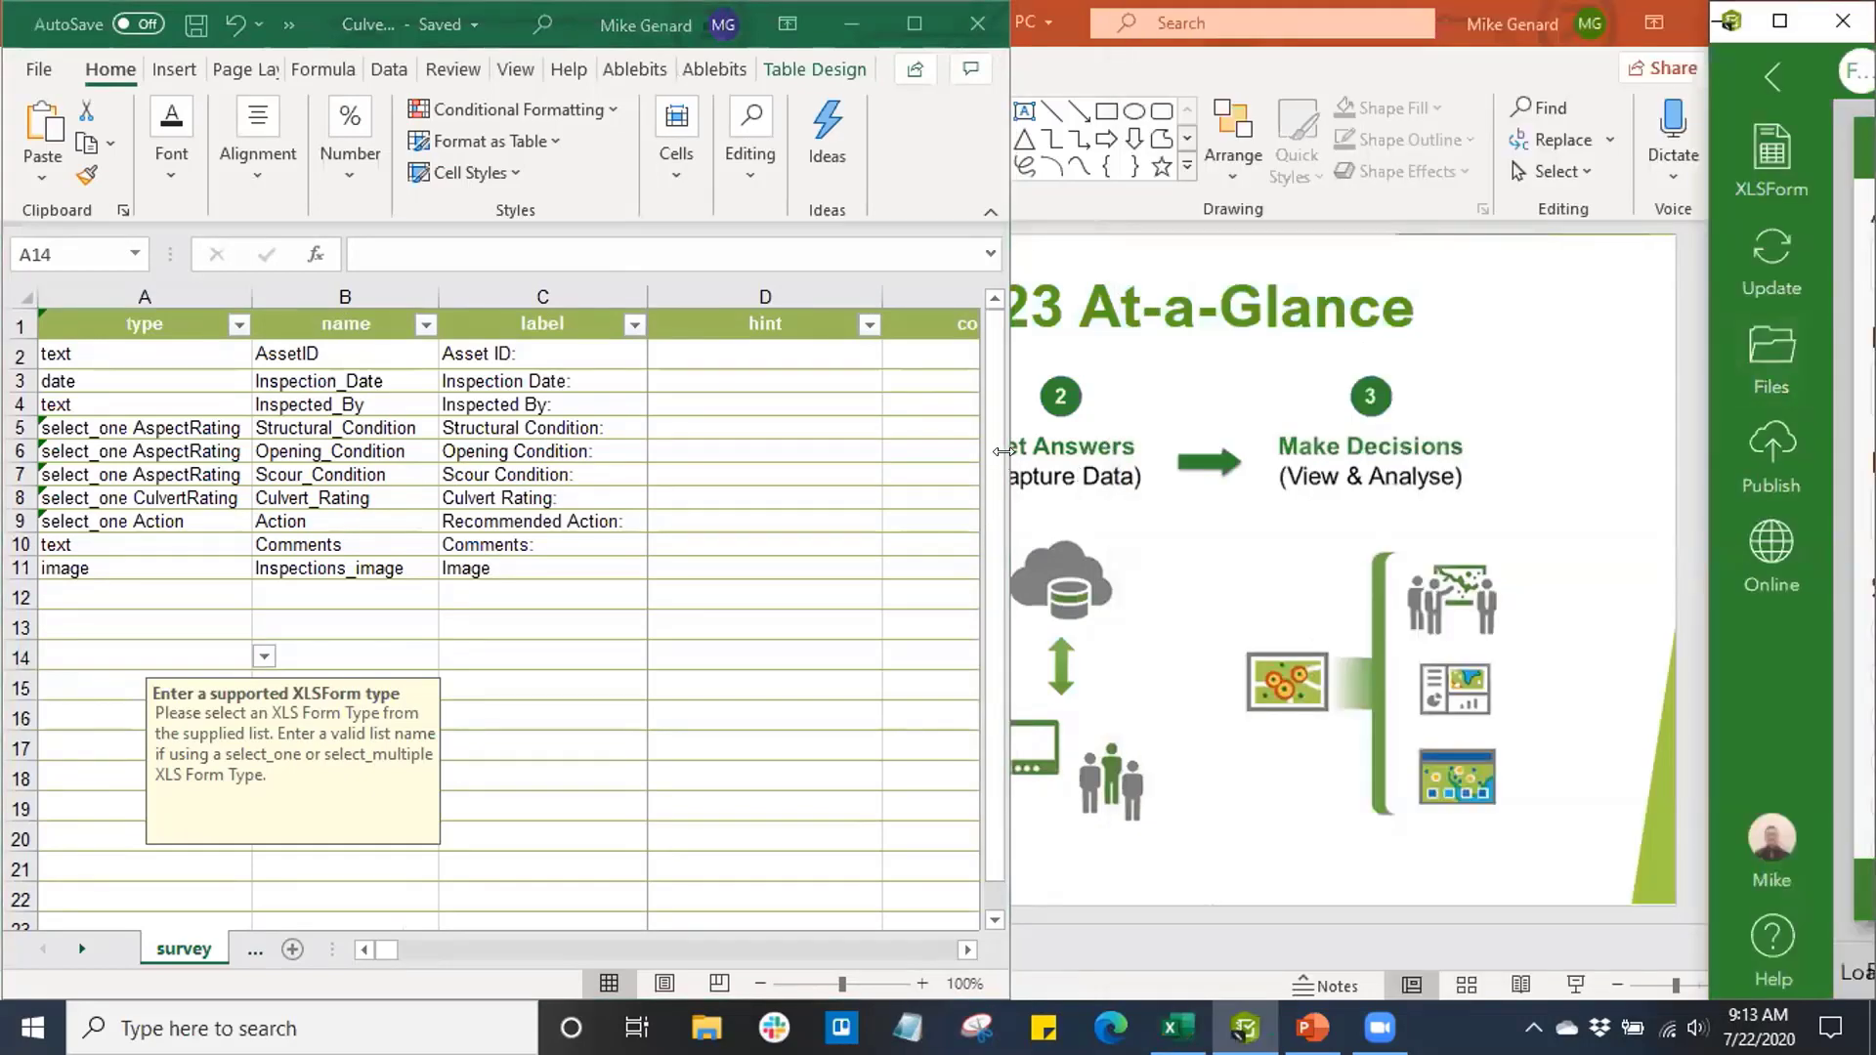
- Widen the Excel window to the right edge of the screen so the survey sheet fills it
{"action": "left_click_drag", "start_coordinate": [1002, 450], "coordinate": [1861, 453]}
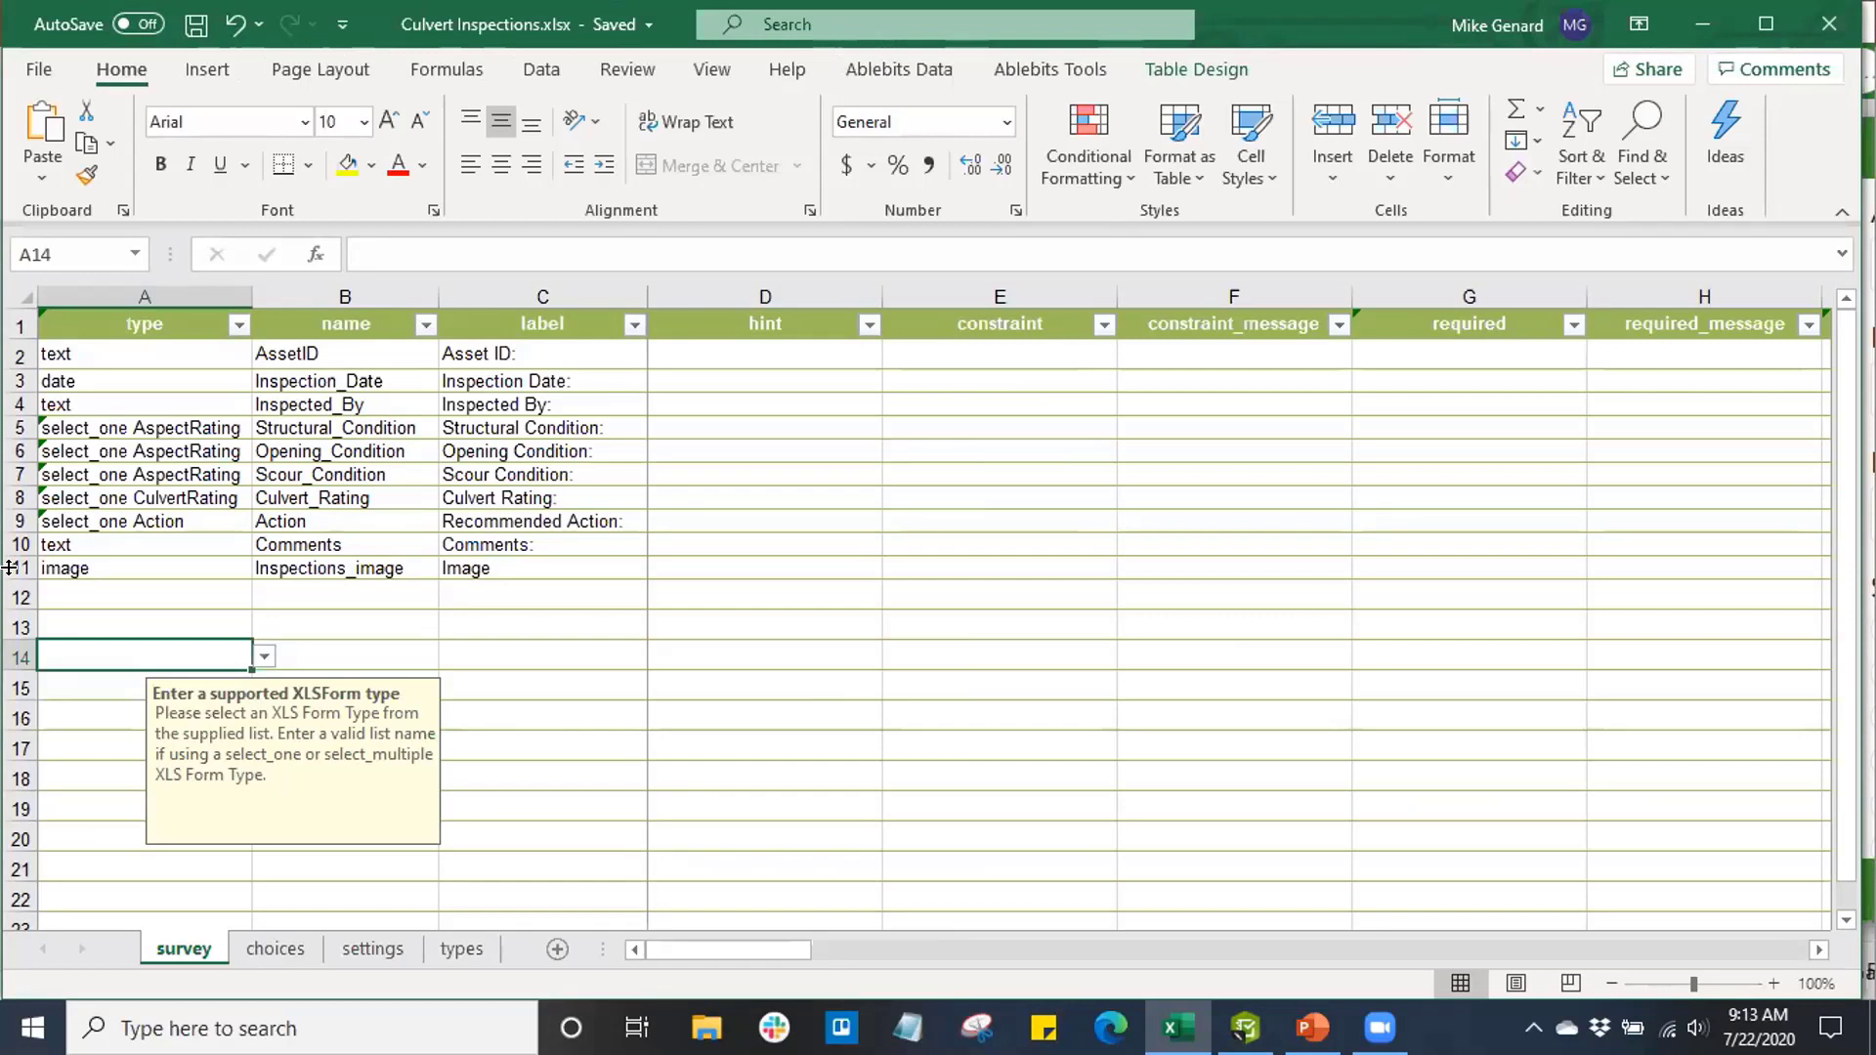
{"action": "left_click", "coordinate": [14, 349]}
{"action": "key", "text": "ctrl+shift+Down"}
{"action": "left_click", "coordinate": [347, 630]}
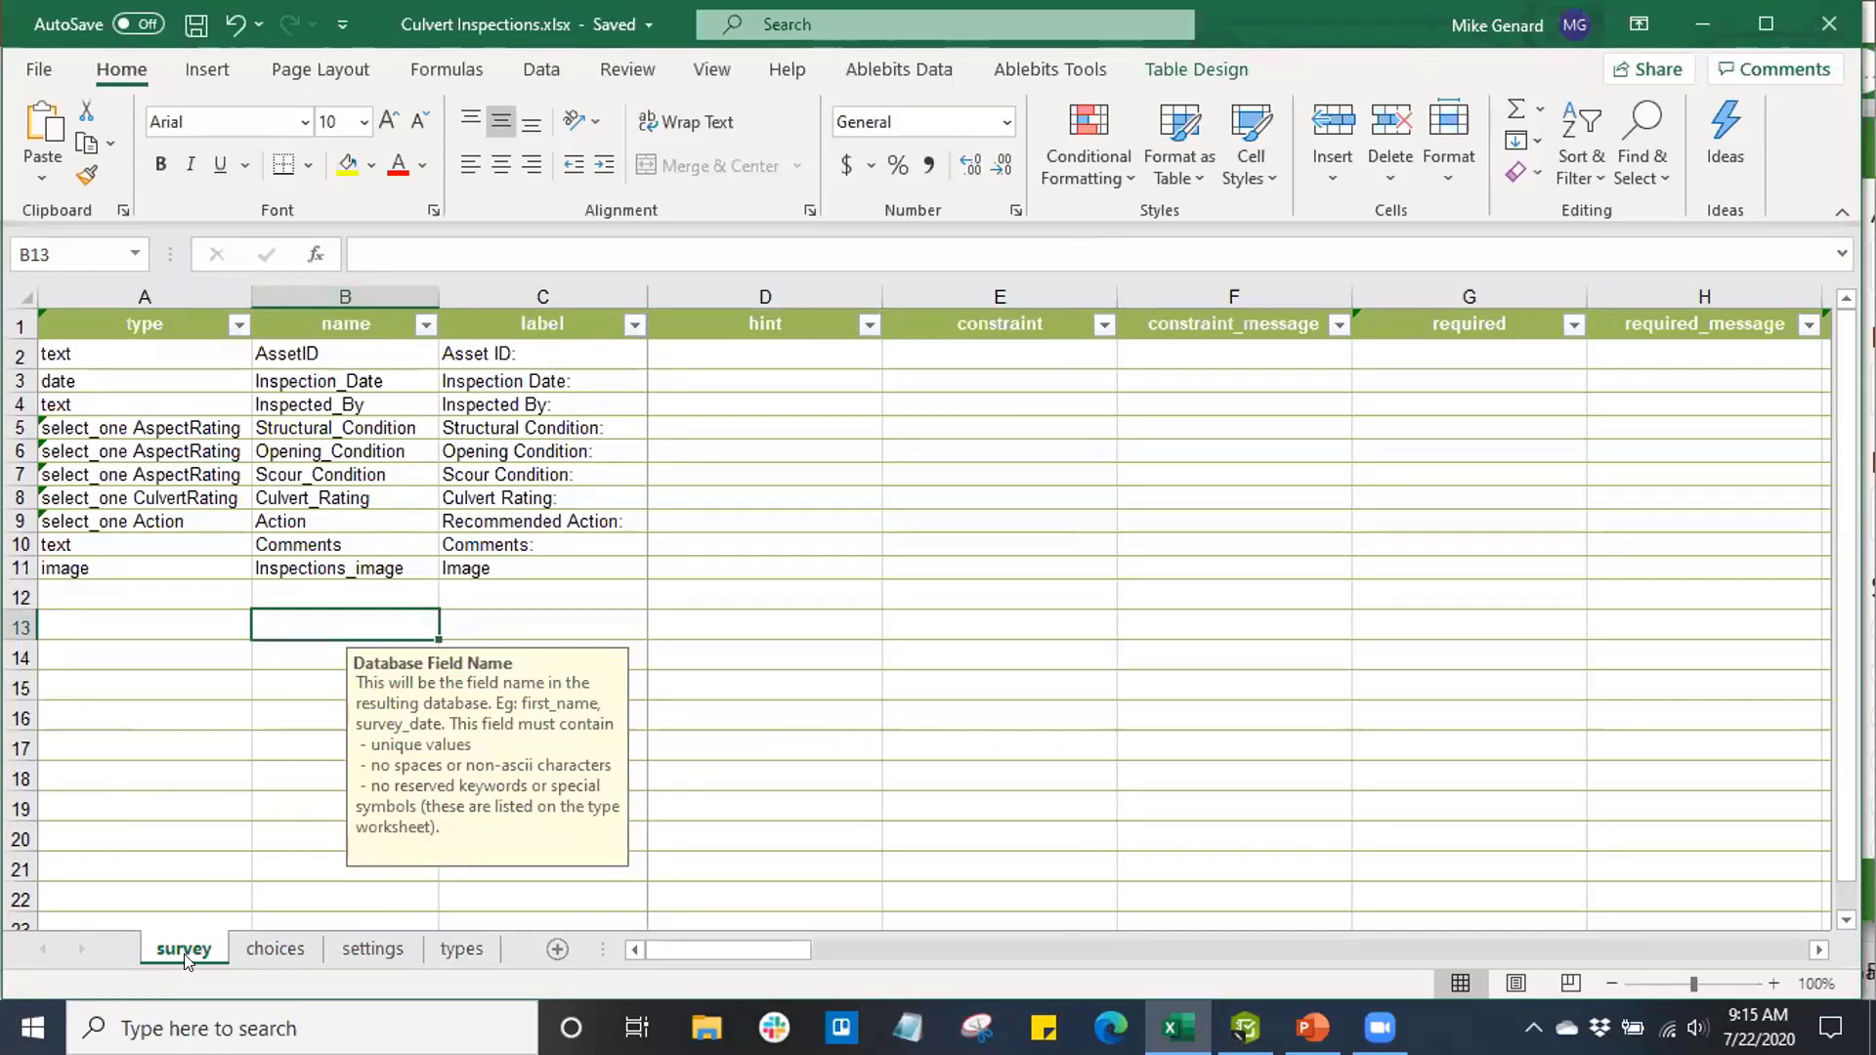
- Show the choices sheet and select the first Type list entry in cell A4
{"action": "left_click", "coordinate": [254, 947]}
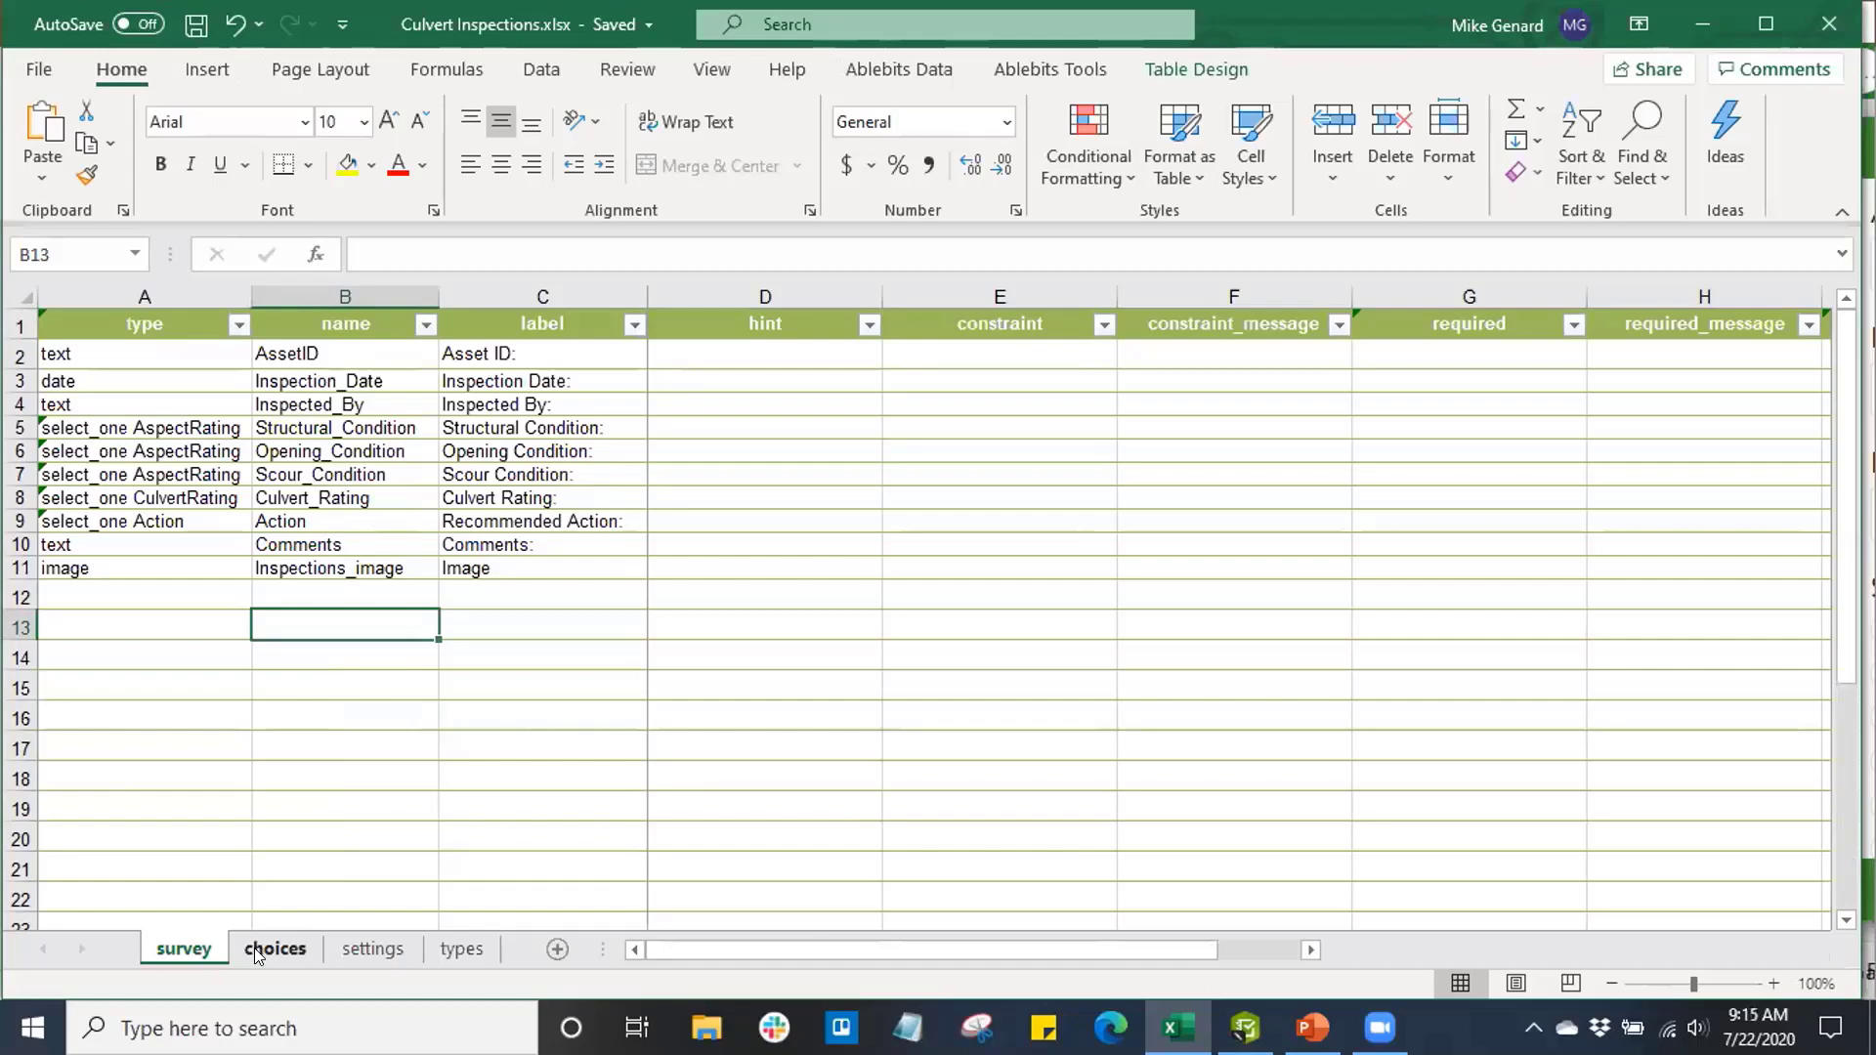
{"action": "scroll", "coordinate": [425, 757], "scroll_direction": "down", "scroll_amount": 1}
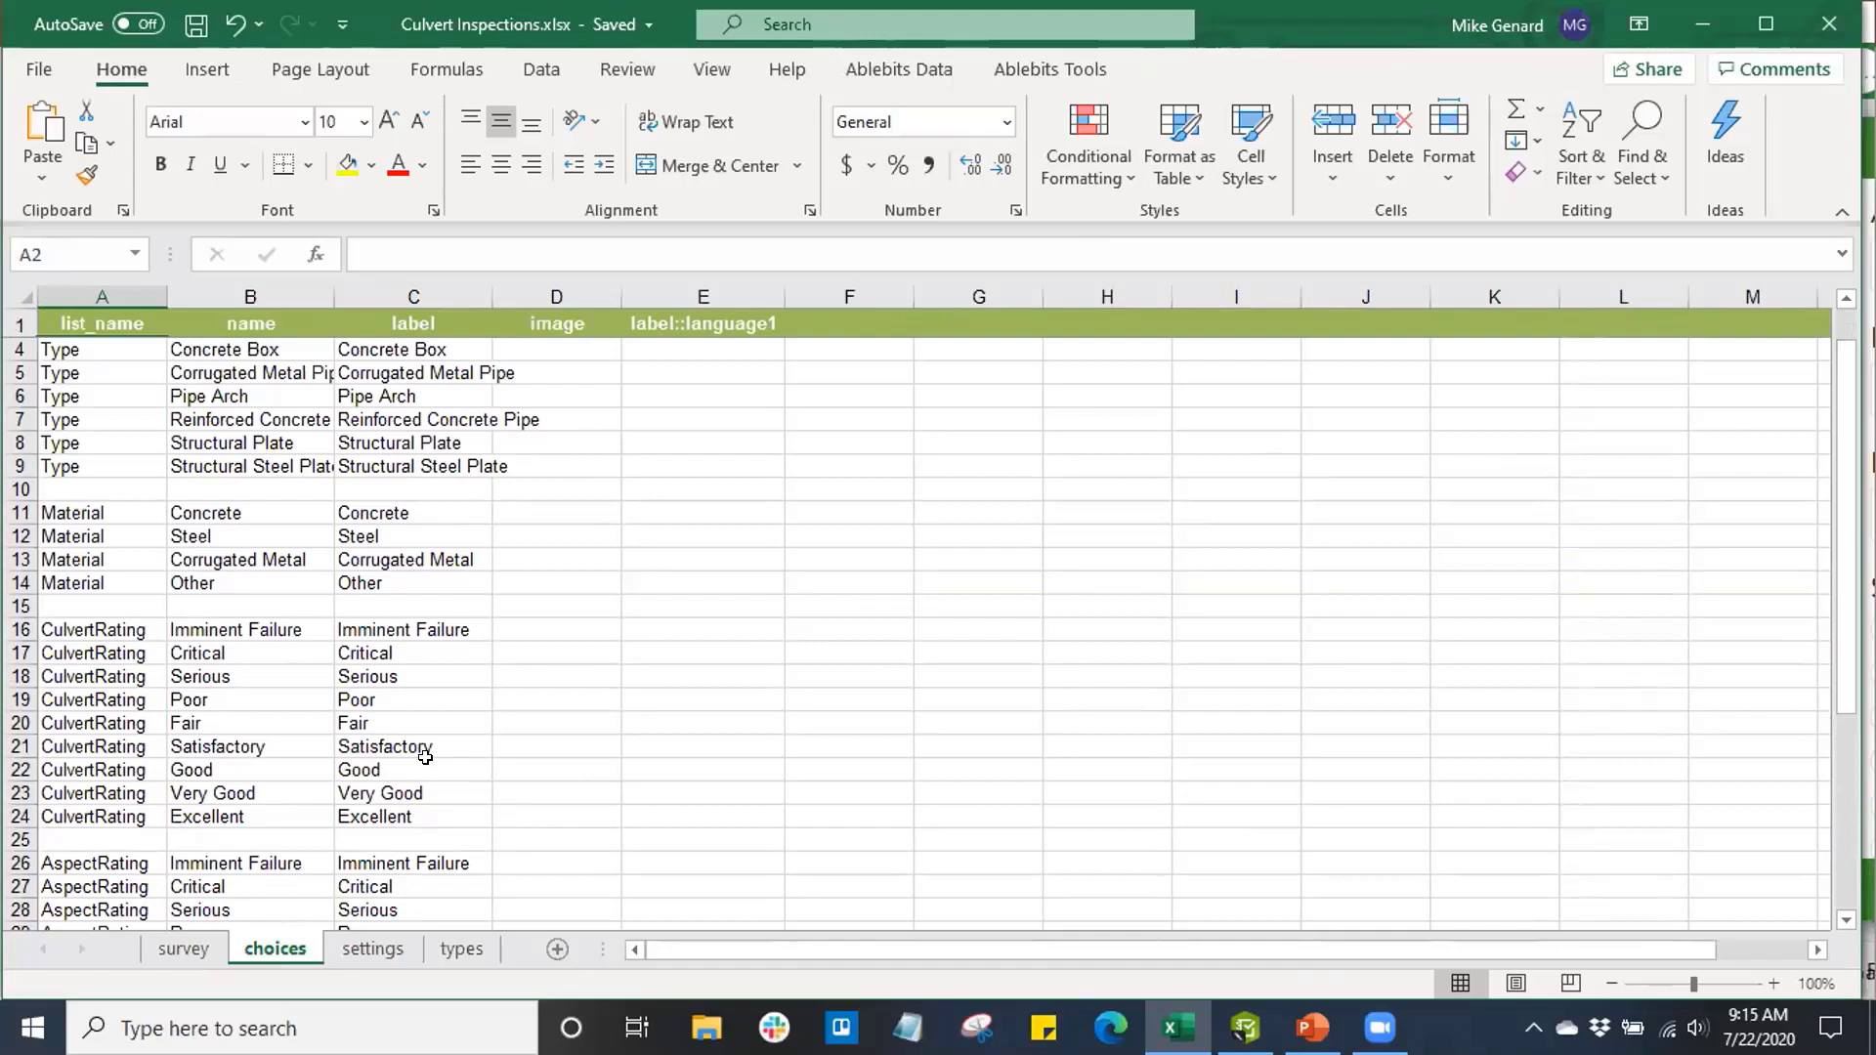
{"action": "scroll", "coordinate": [425, 757], "scroll_direction": "up", "scroll_amount": 1}
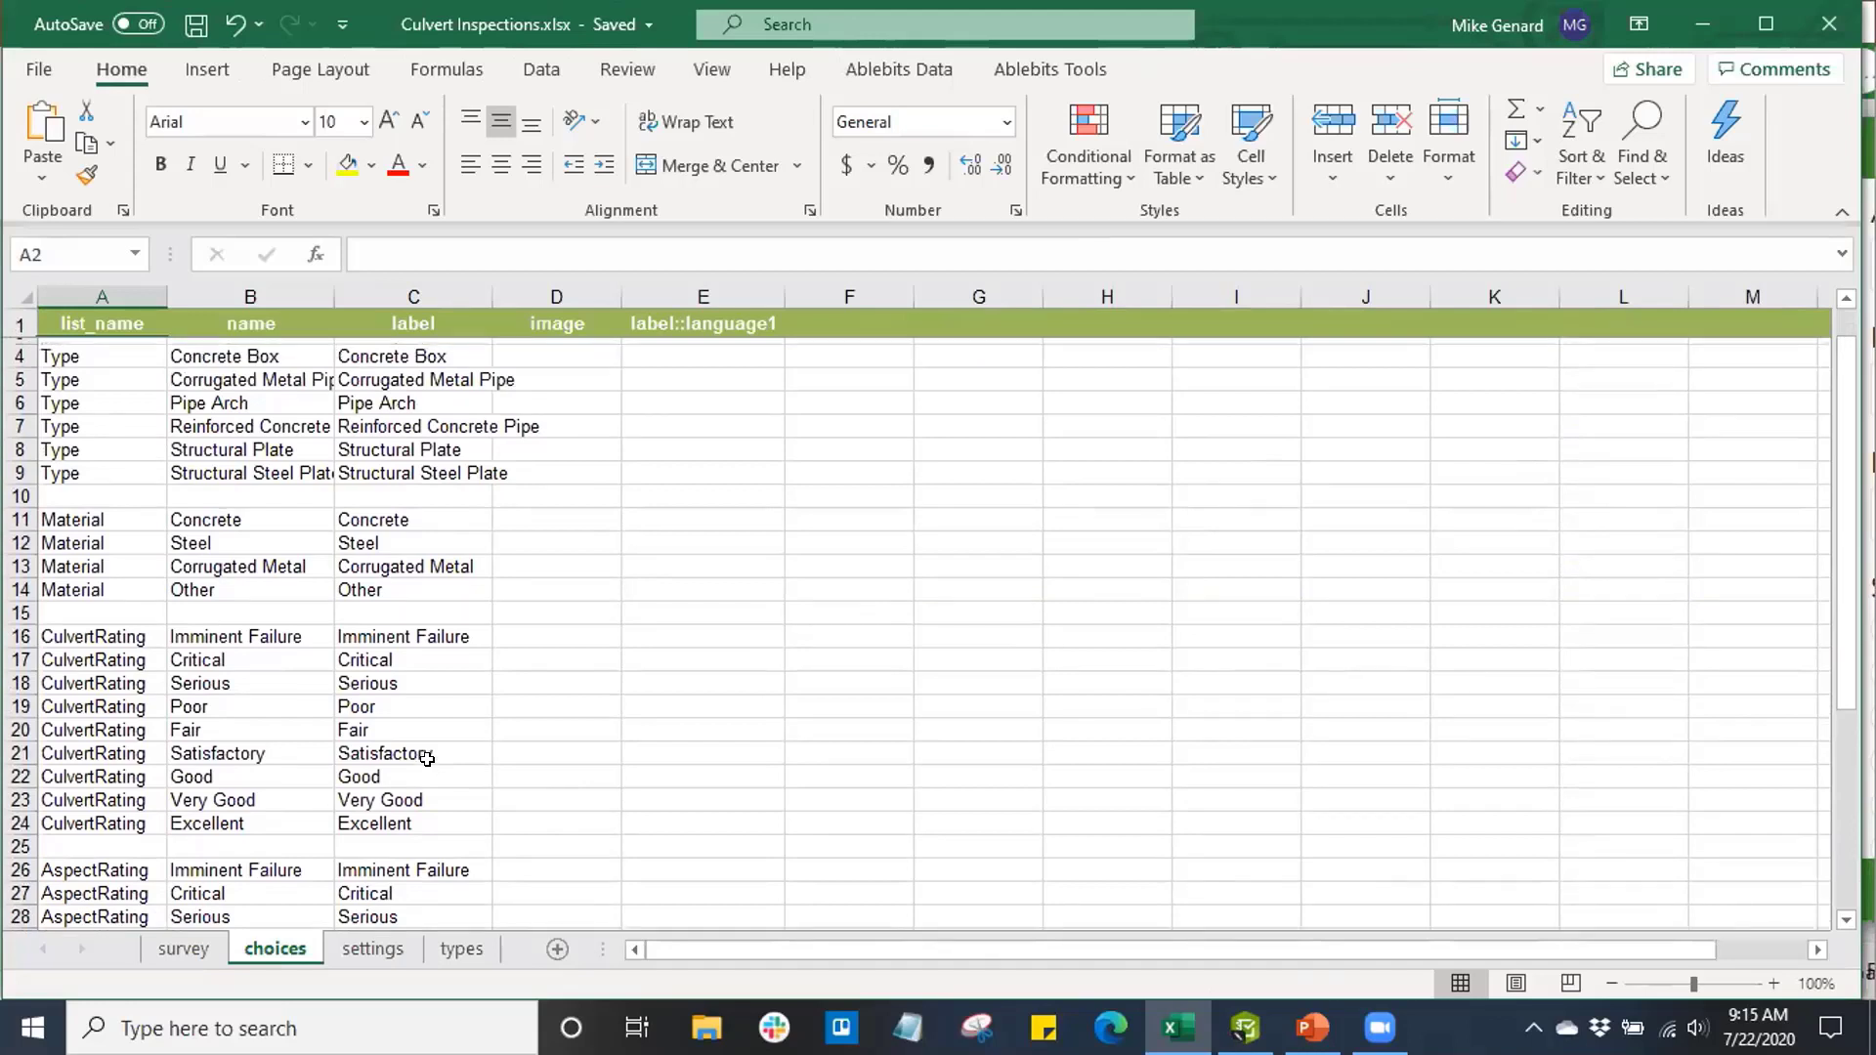
{"action": "left_click", "coordinate": [103, 399]}
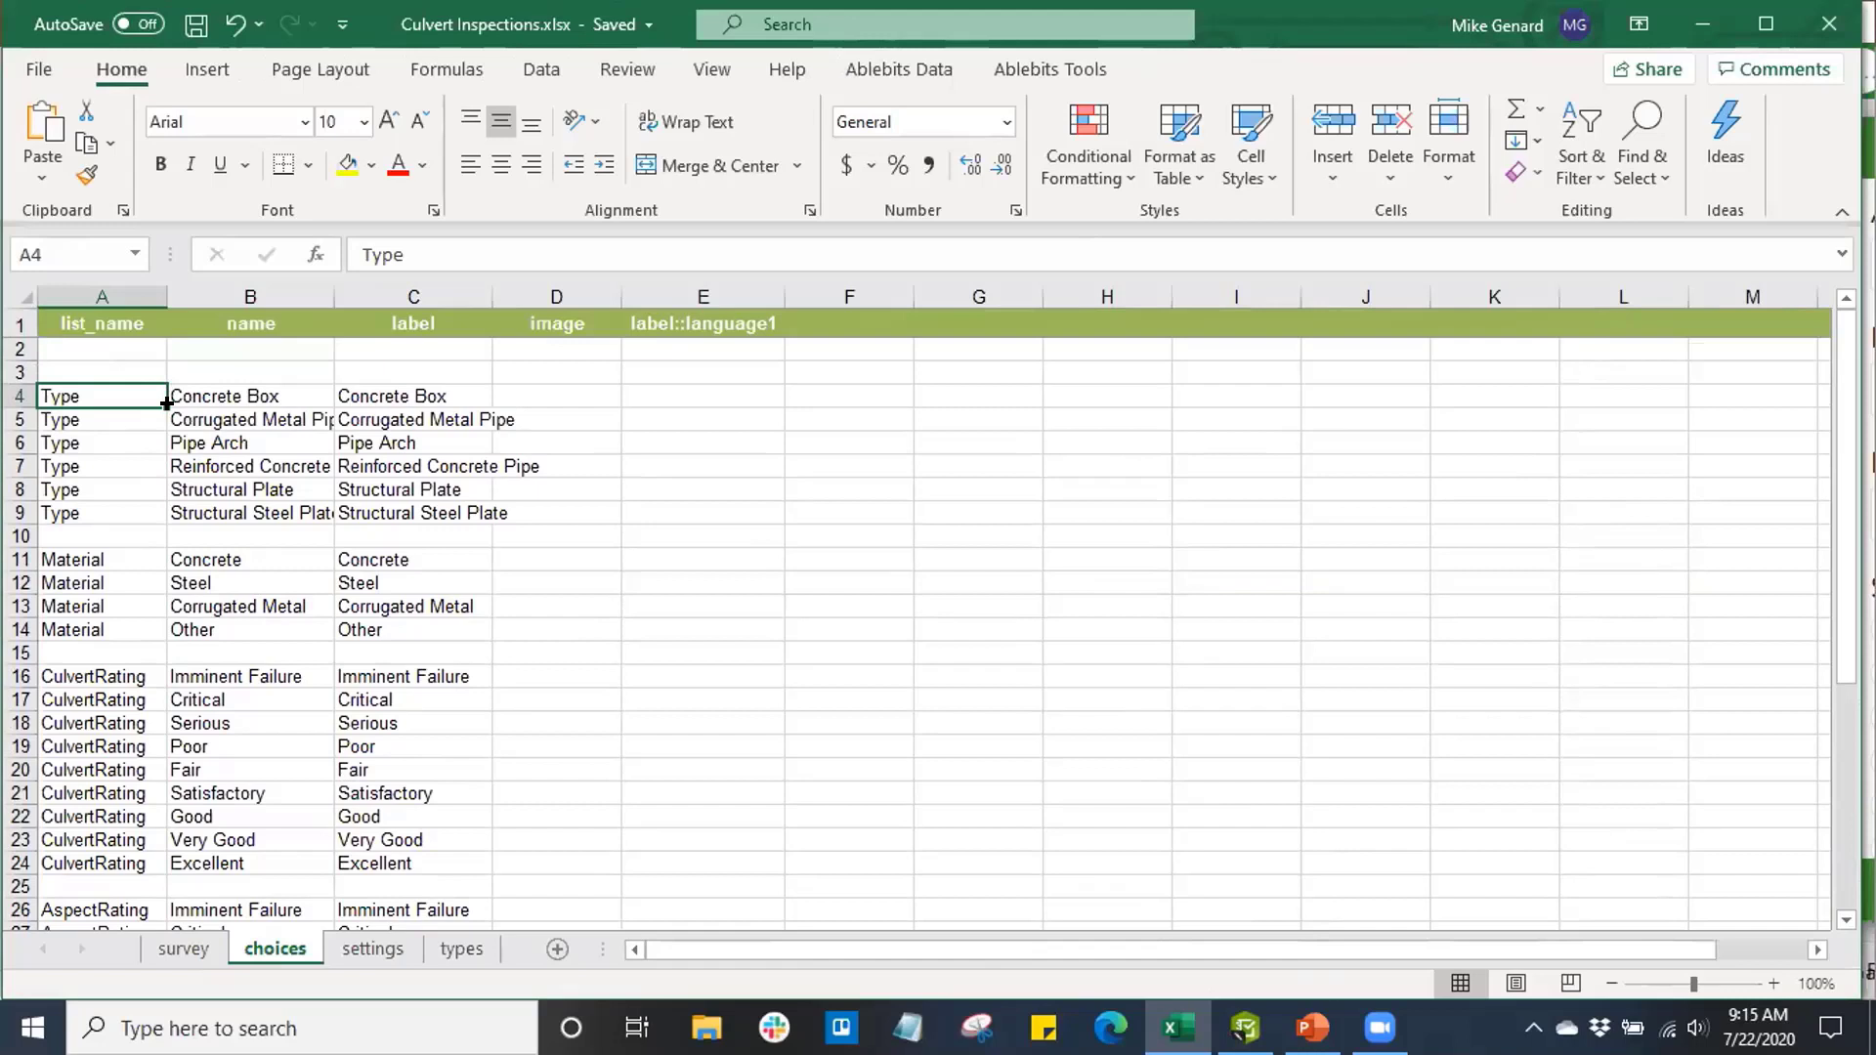
- Widen column B to 20 and check the Concrete Box, Corrugated Metal Pipe and Pipe Arch names
{"action": "left_click_drag", "start_coordinate": [334, 285], "coordinate": [404, 296]}
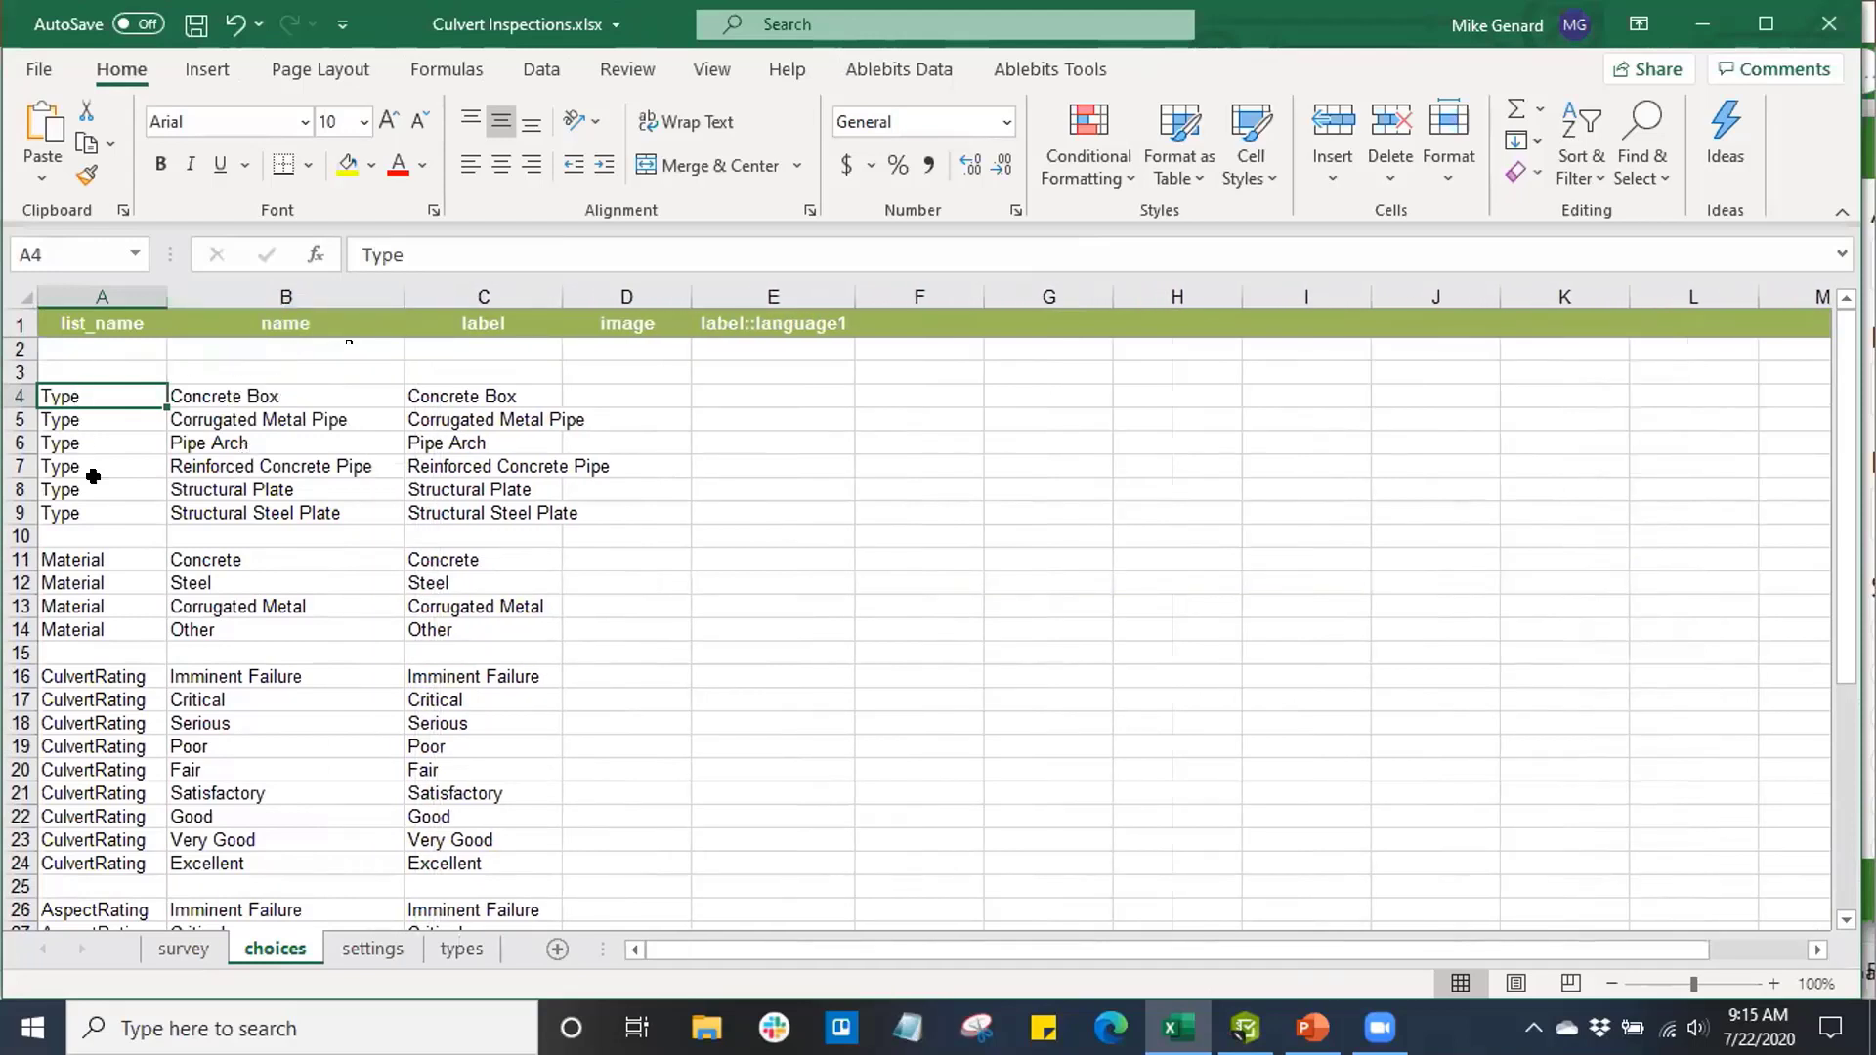
{"action": "left_click", "coordinate": [236, 391]}
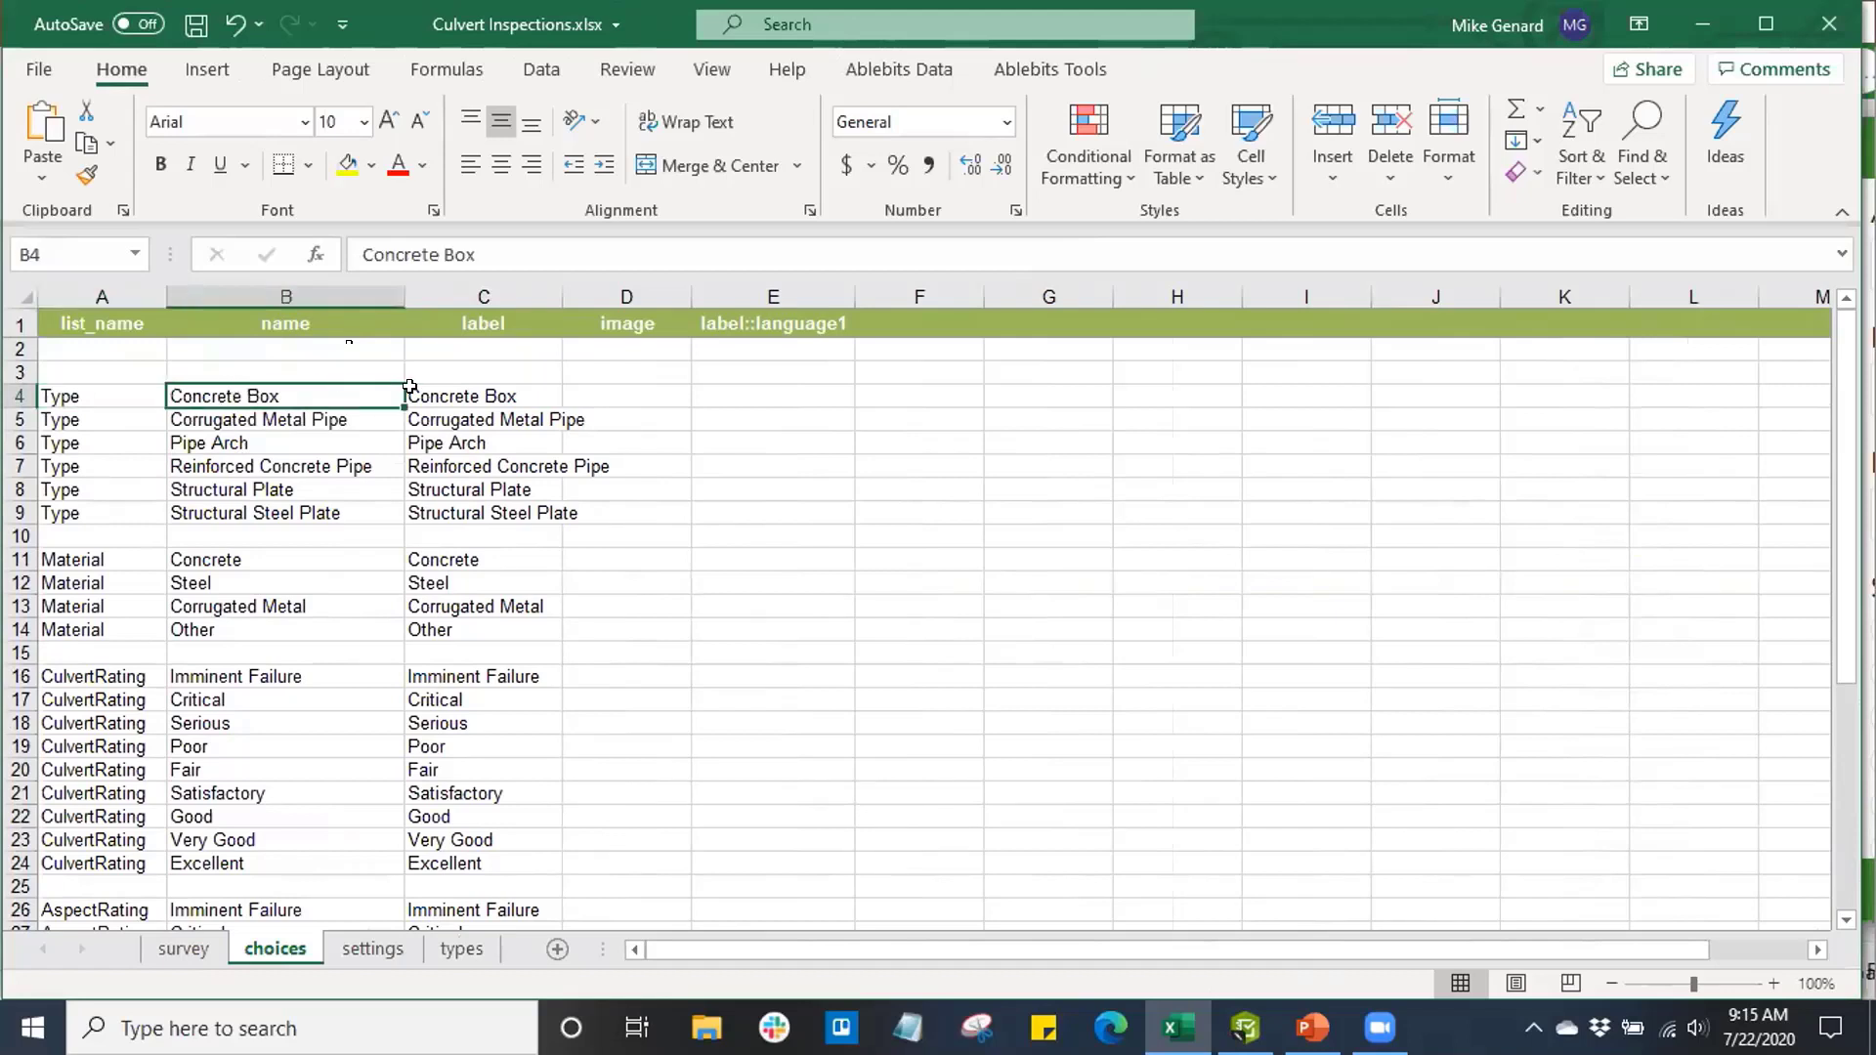
{"action": "left_click", "coordinate": [343, 412]}
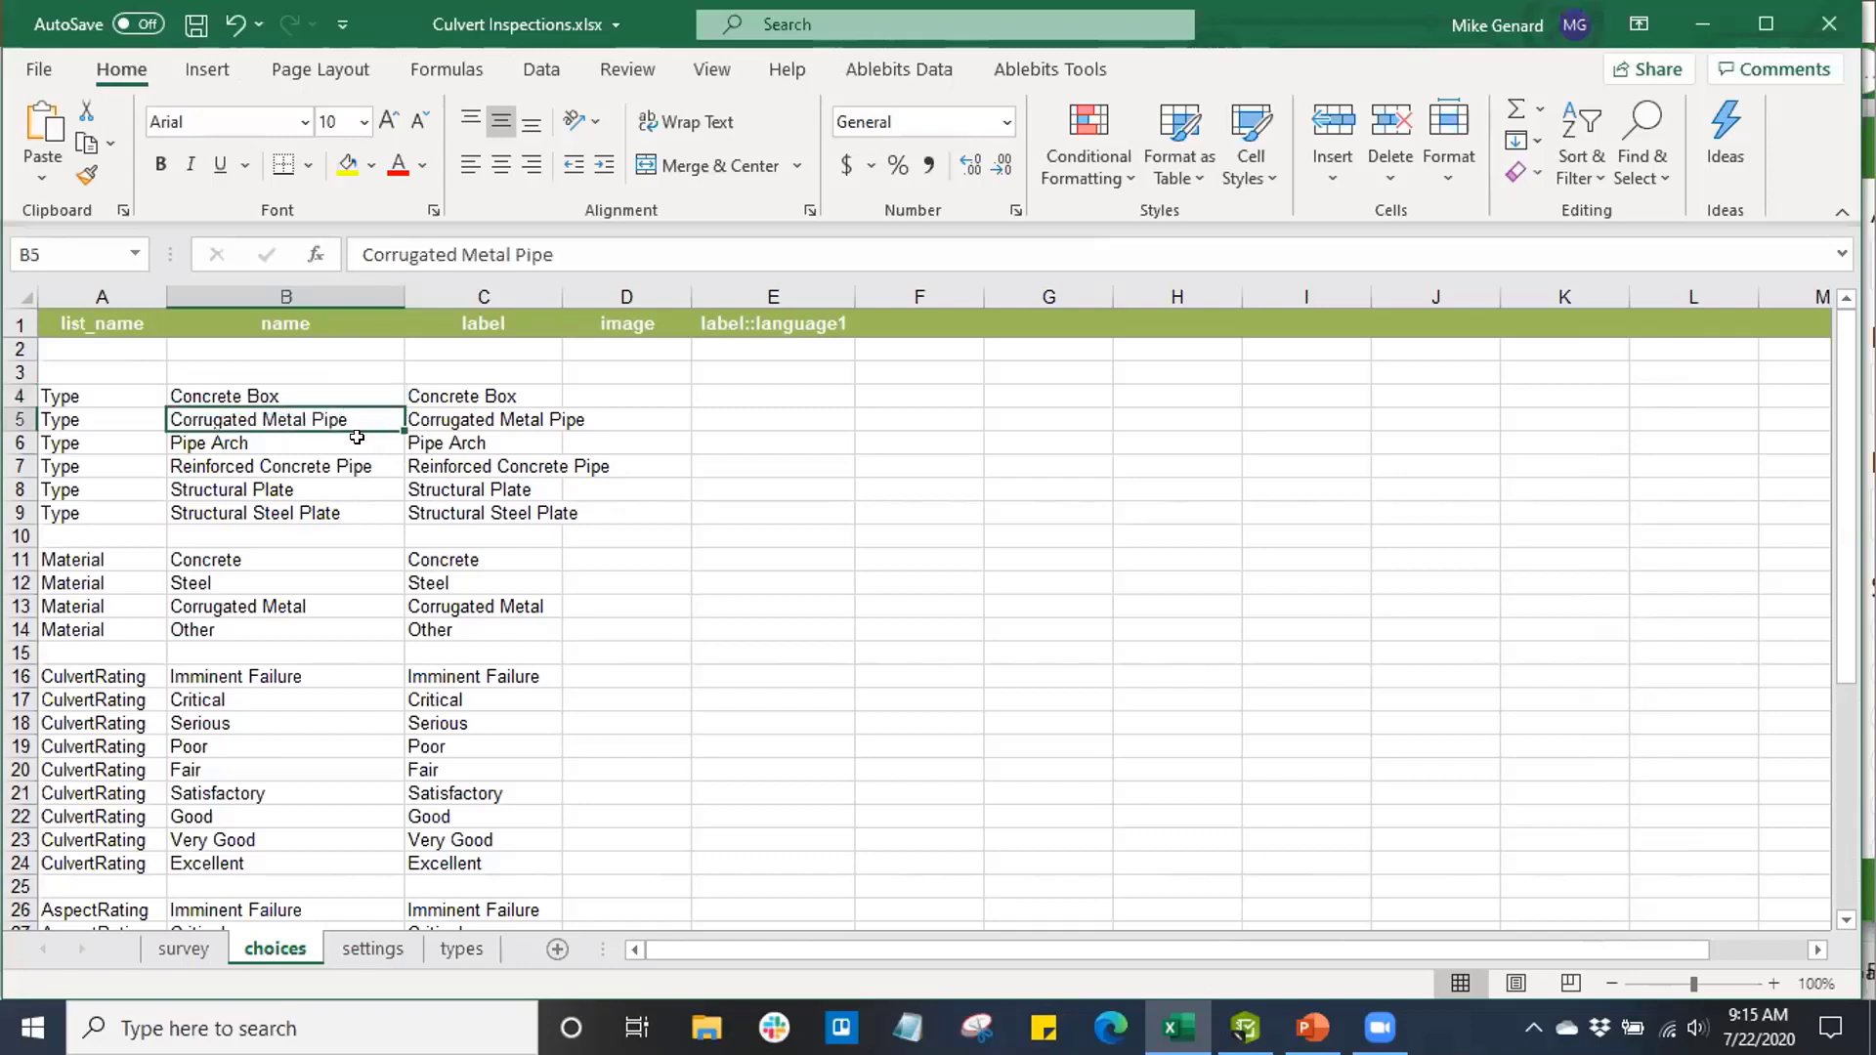
{"action": "left_click", "coordinate": [360, 435]}
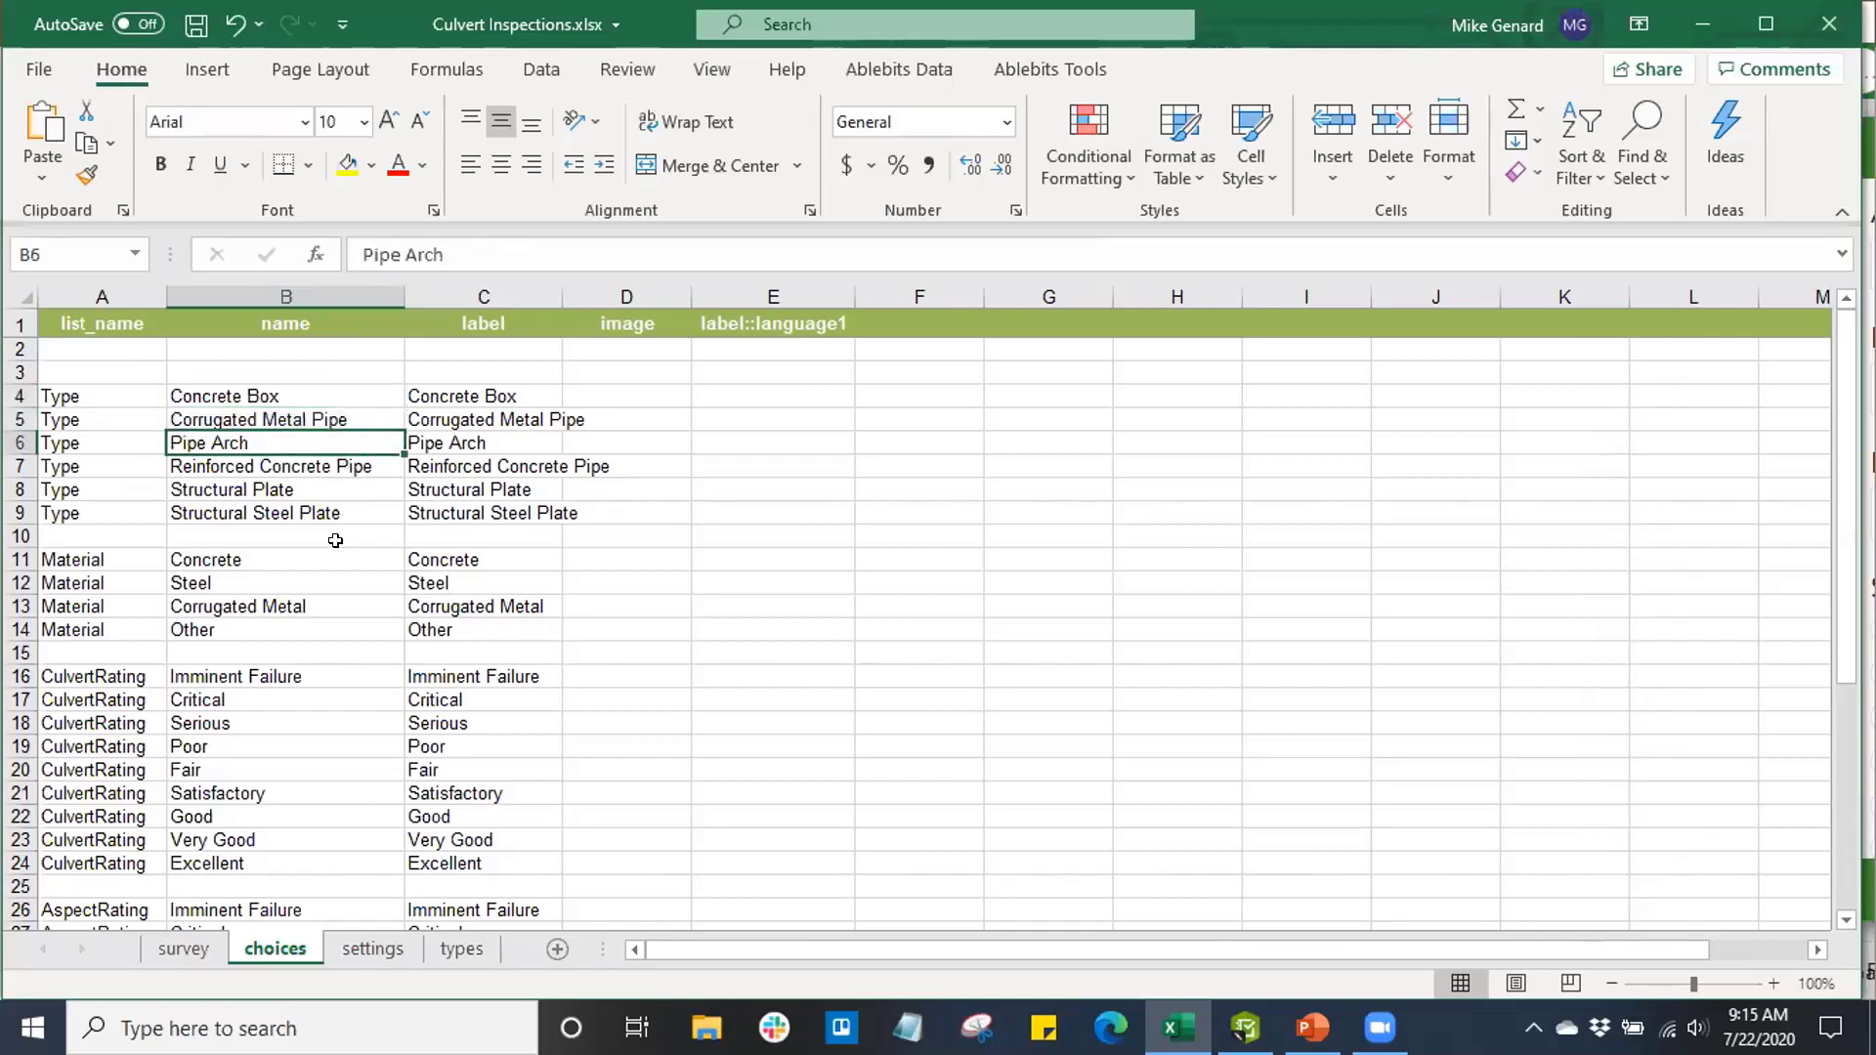
{"action": "scroll", "coordinate": [327, 549], "scroll_direction": "down", "scroll_amount": 1}
{"action": "scroll", "coordinate": [319, 546], "scroll_direction": "down", "scroll_amount": 3}
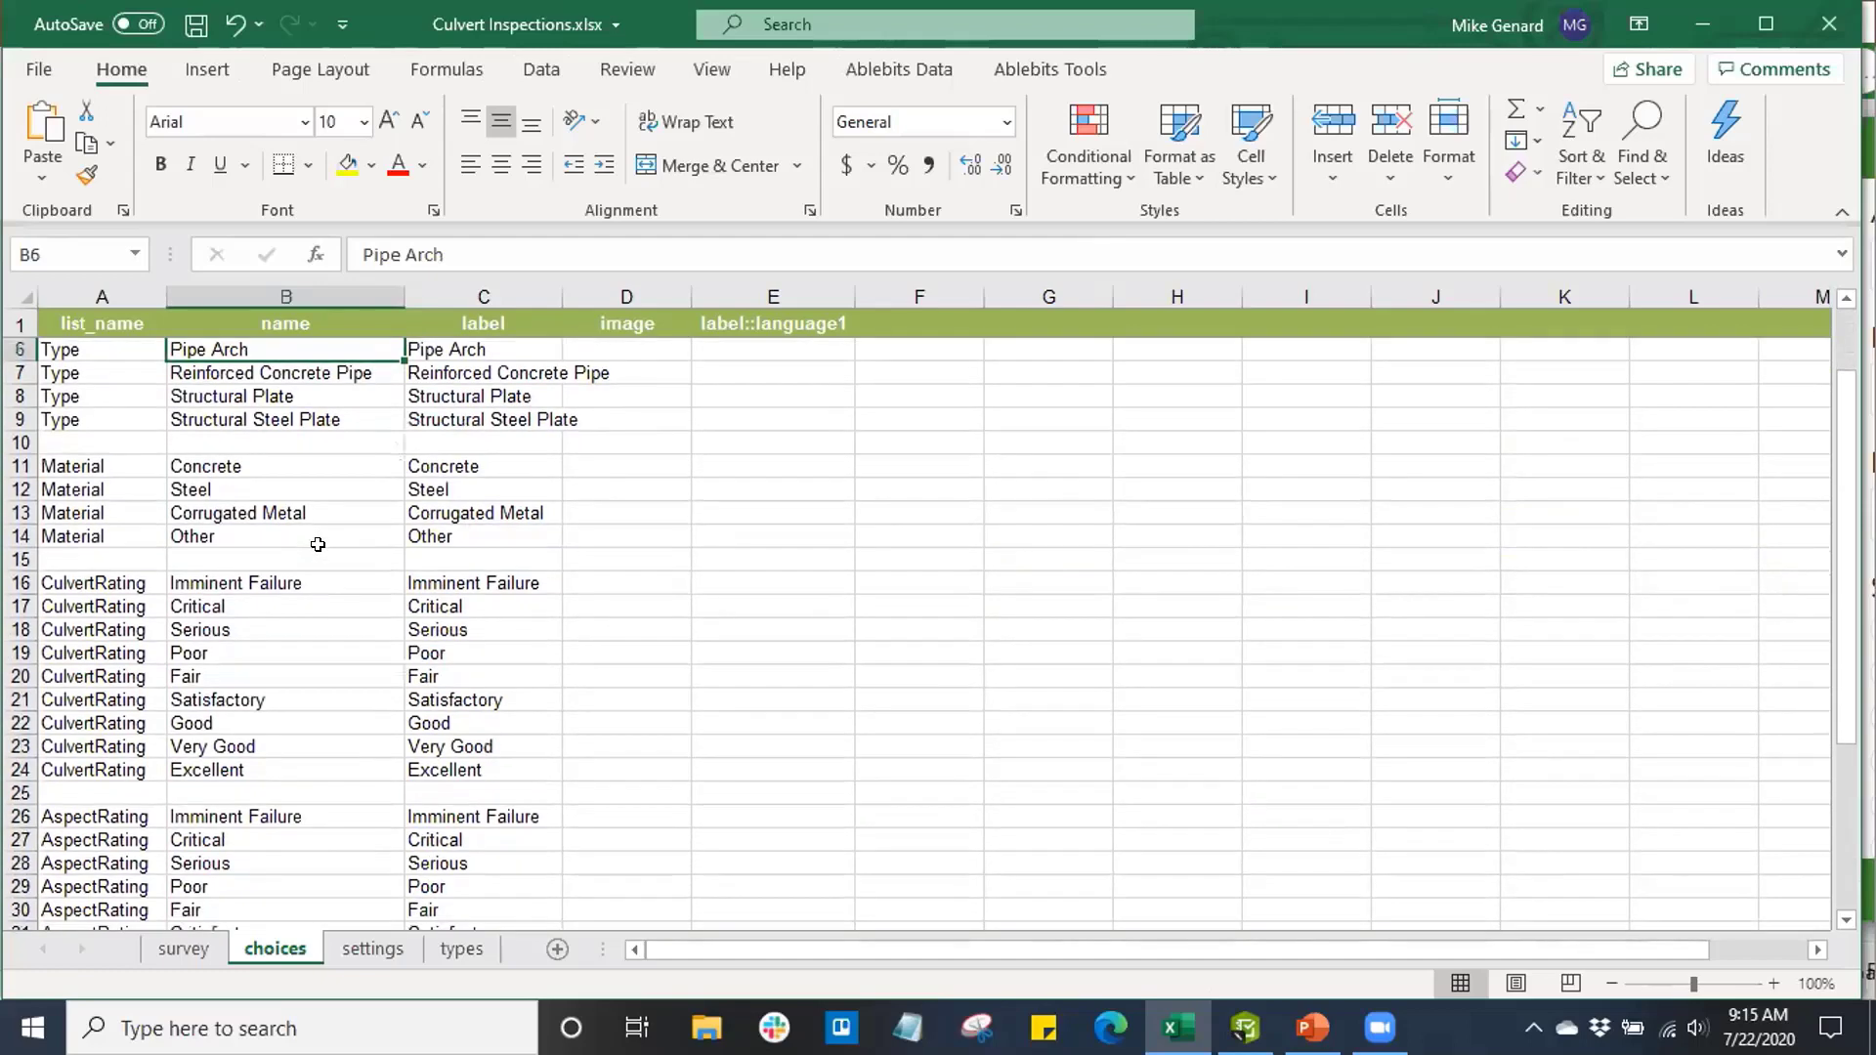
{"action": "scroll", "coordinate": [315, 544], "scroll_direction": "down", "scroll_amount": 1}
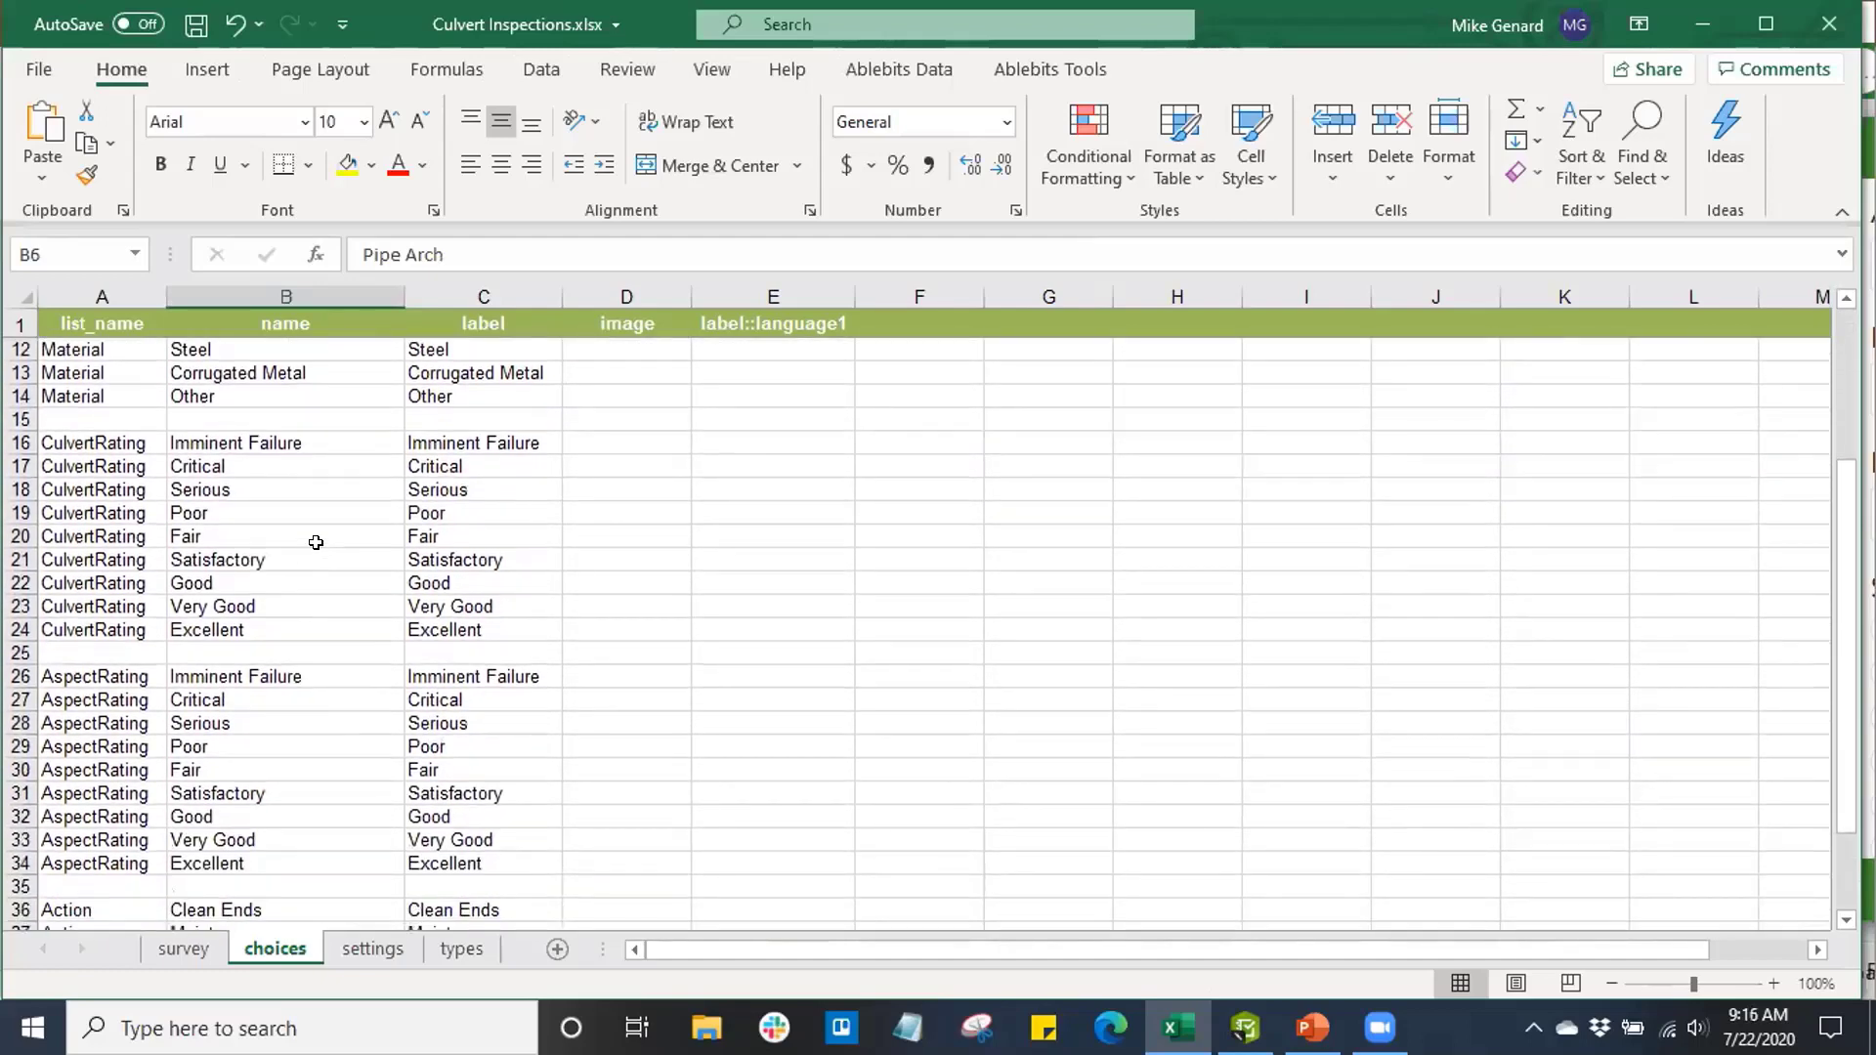
{"action": "scroll", "coordinate": [317, 537], "scroll_direction": "down", "scroll_amount": 5}
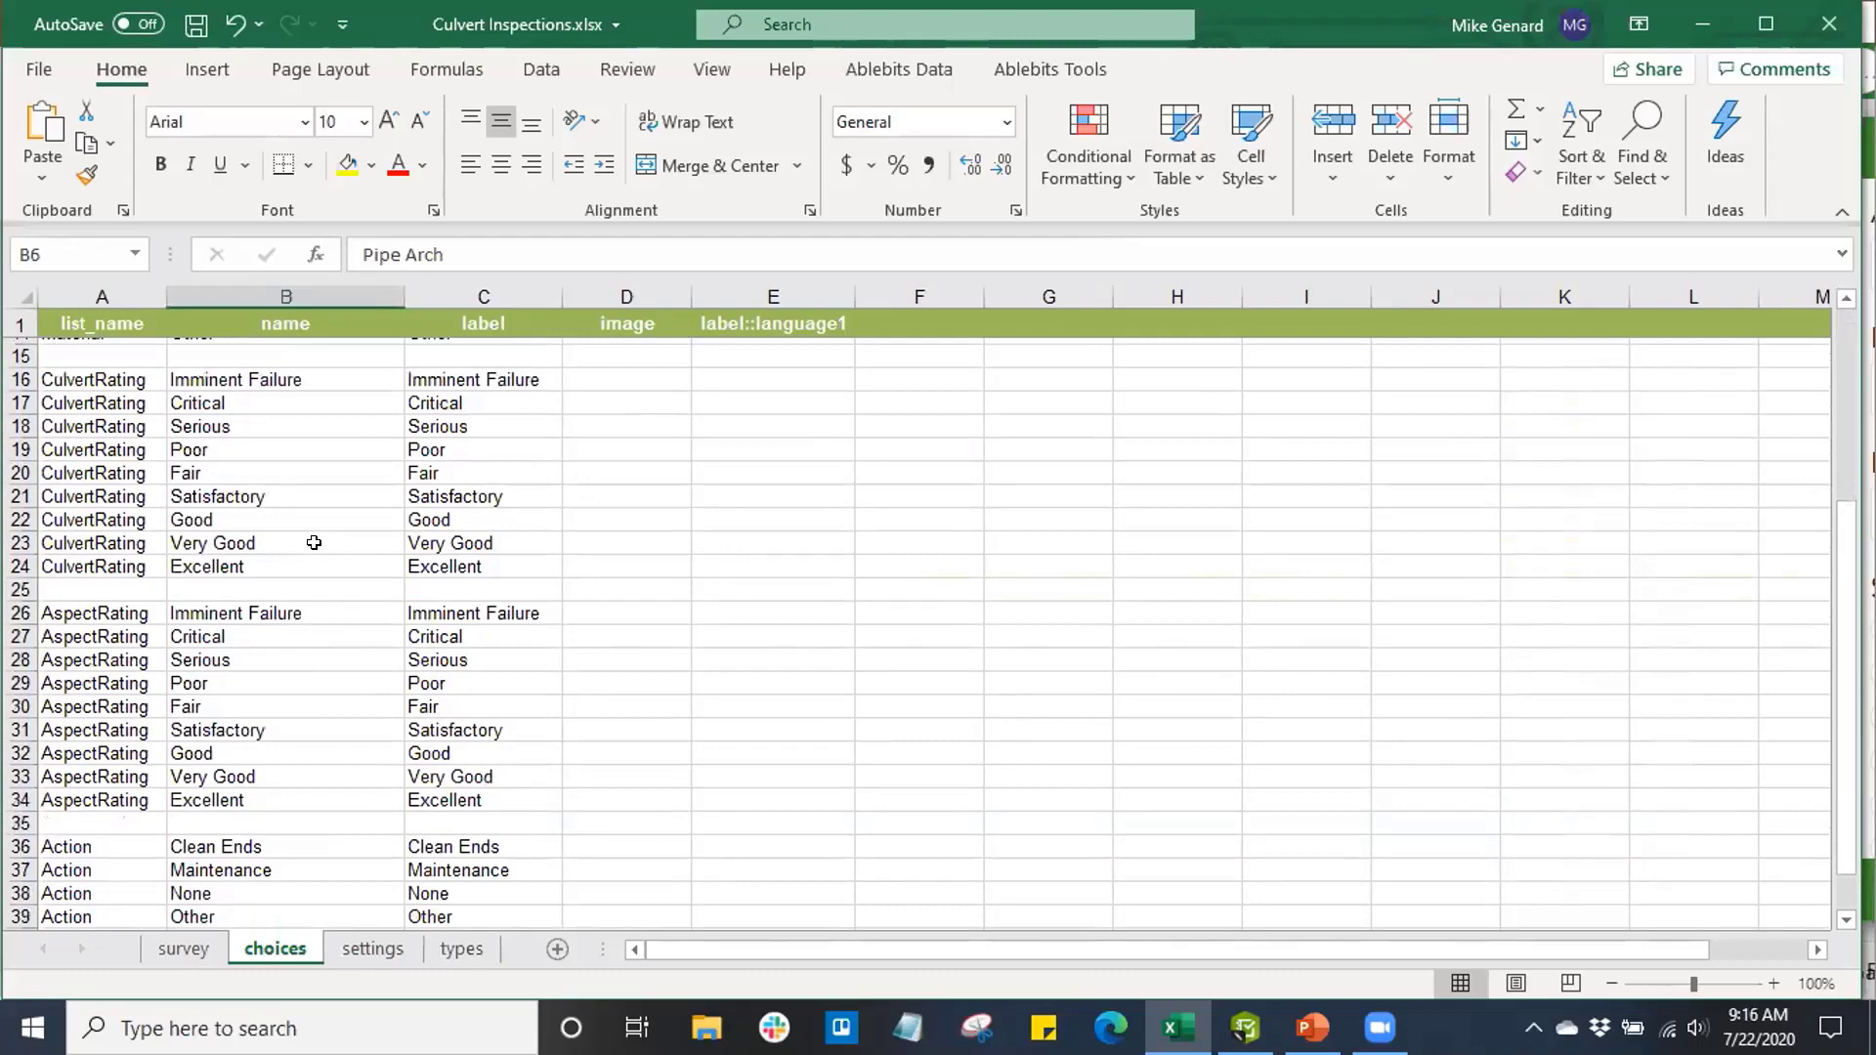
{"action": "scroll", "coordinate": [322, 537], "scroll_direction": "up", "scroll_amount": 7}
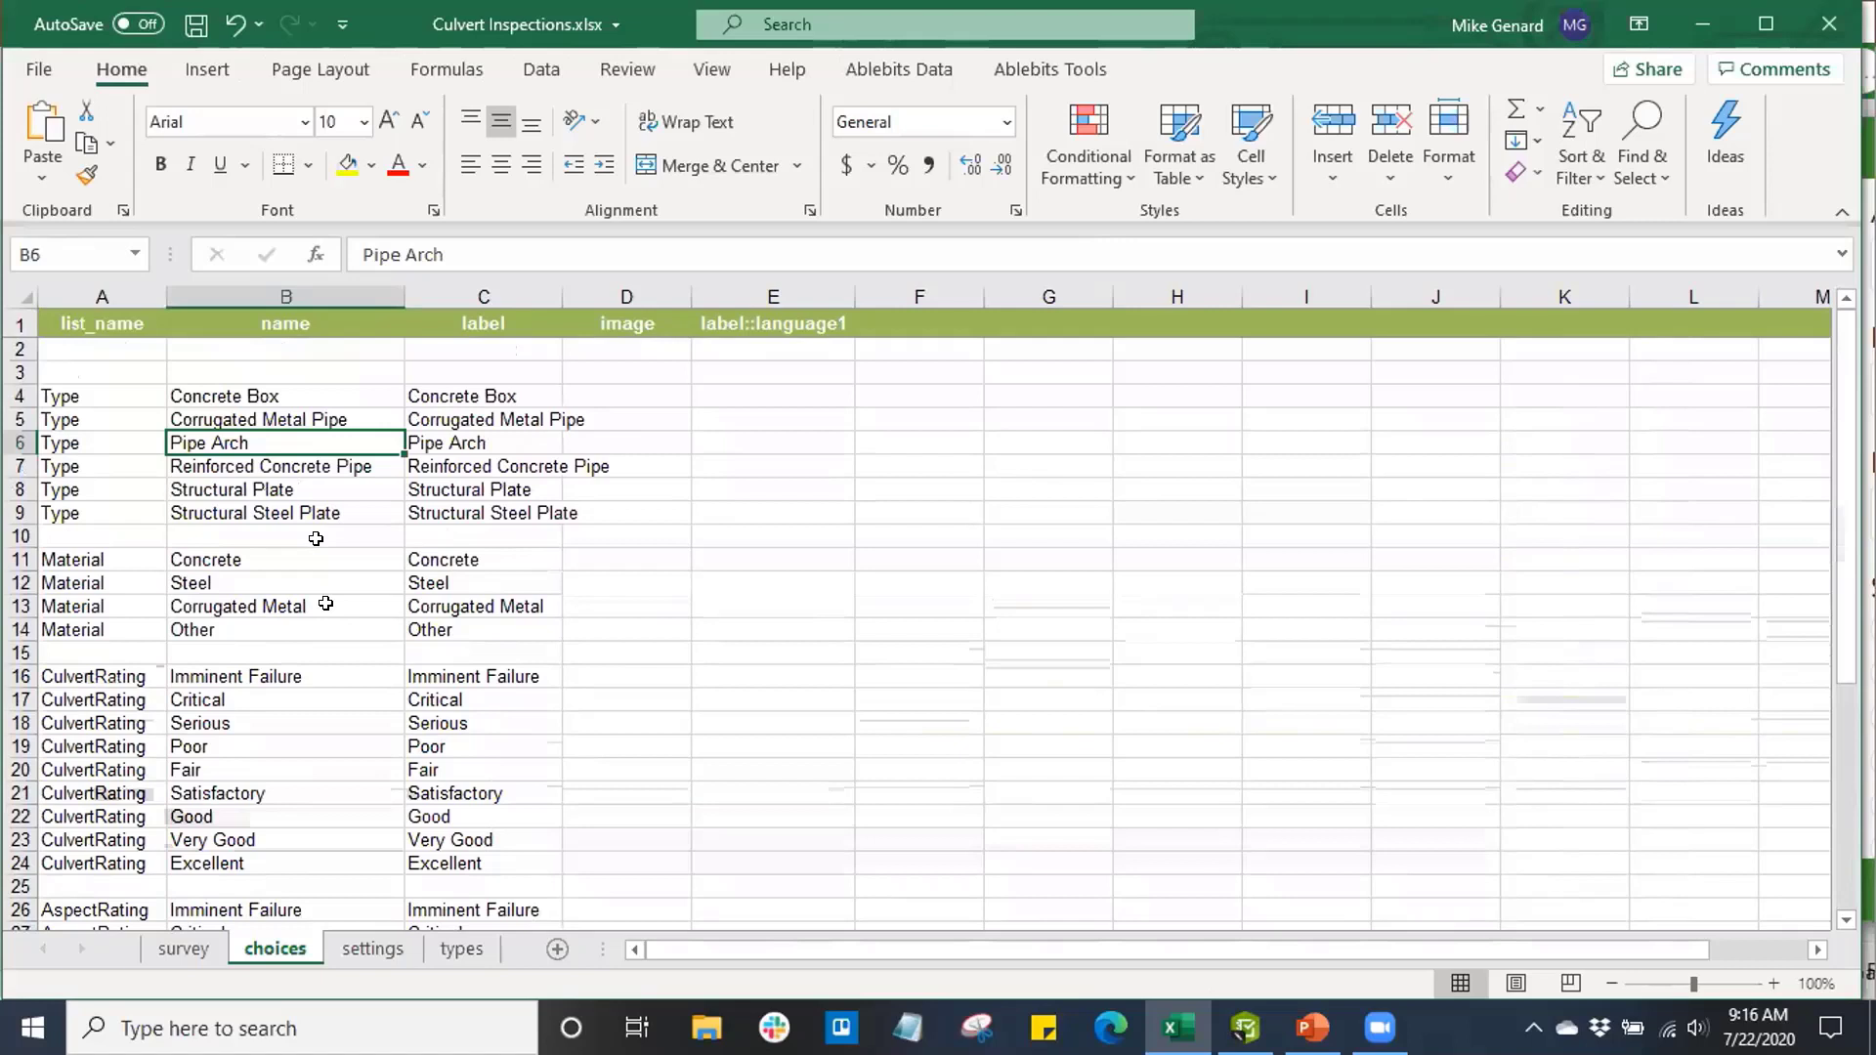
- On the settings sheet, change the form_title from 'Culverts' to 'Culvert Inspections Form'
{"action": "left_click", "coordinate": [364, 950]}
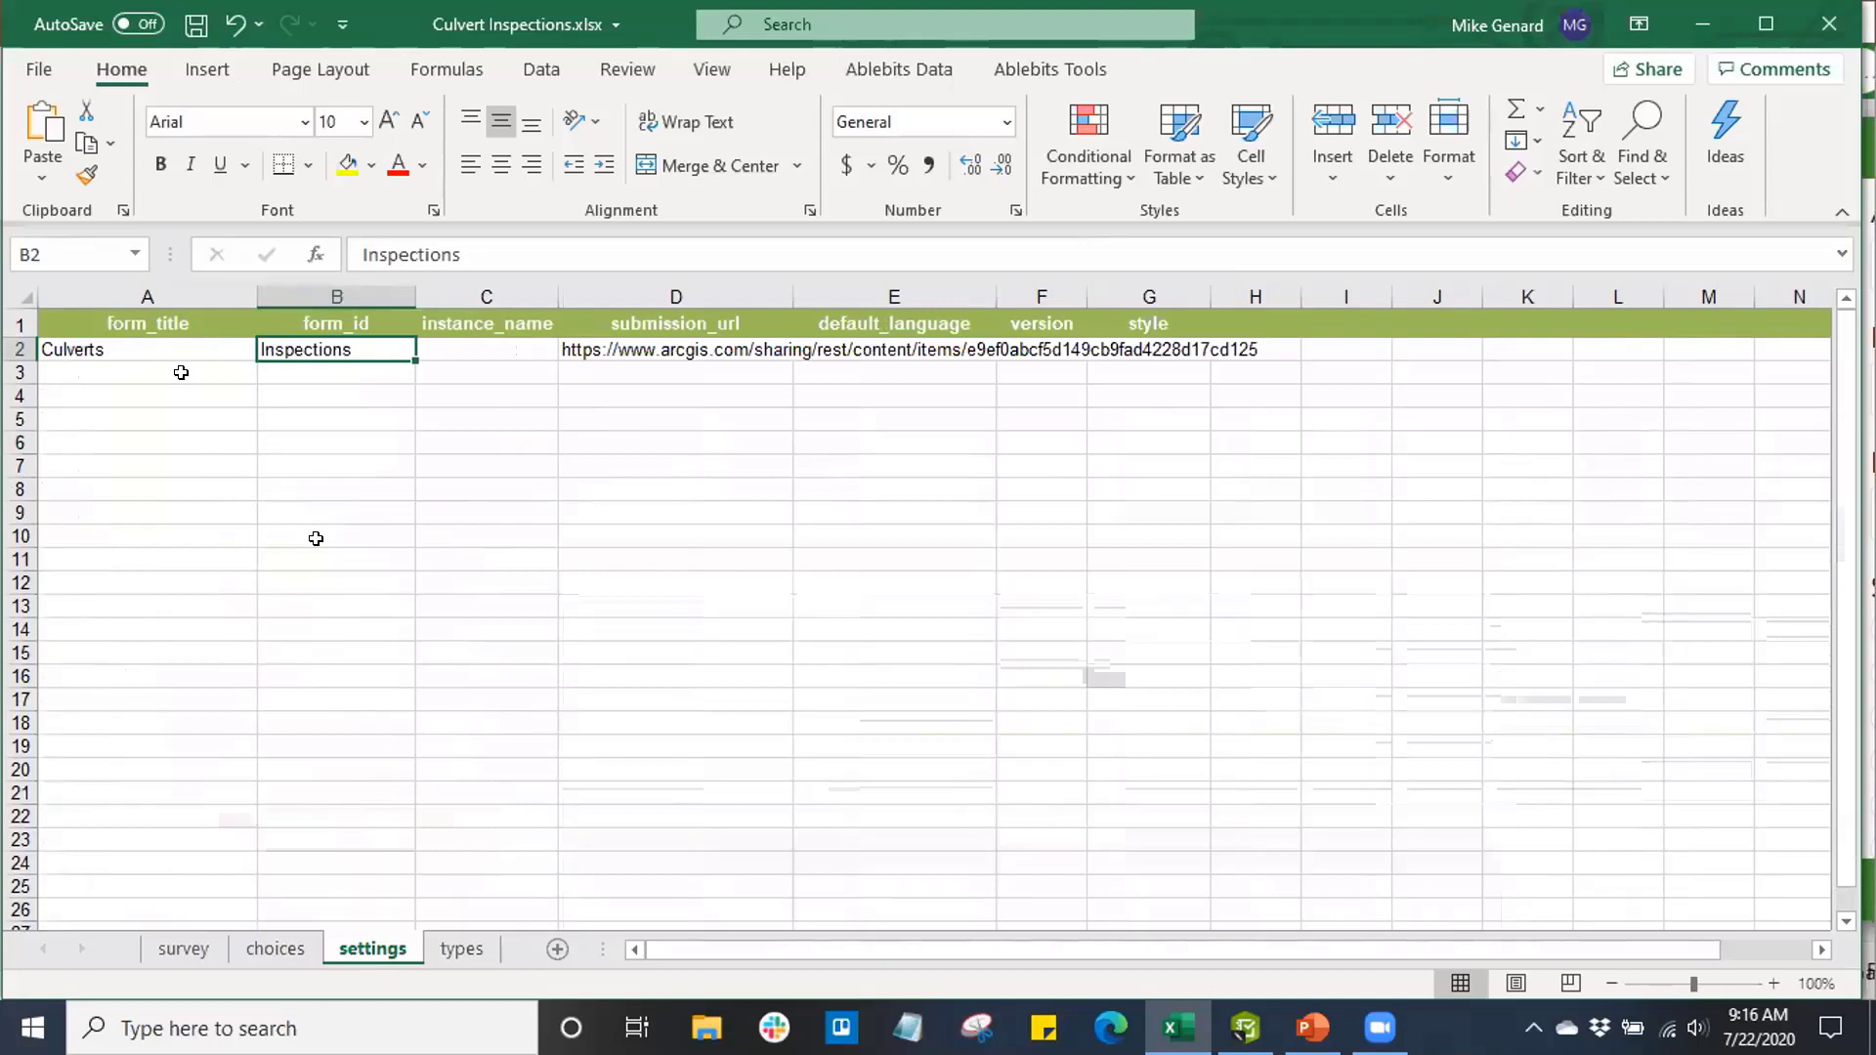
{"action": "left_click", "coordinate": [168, 346]}
{"action": "double_click", "coordinate": [168, 346]}
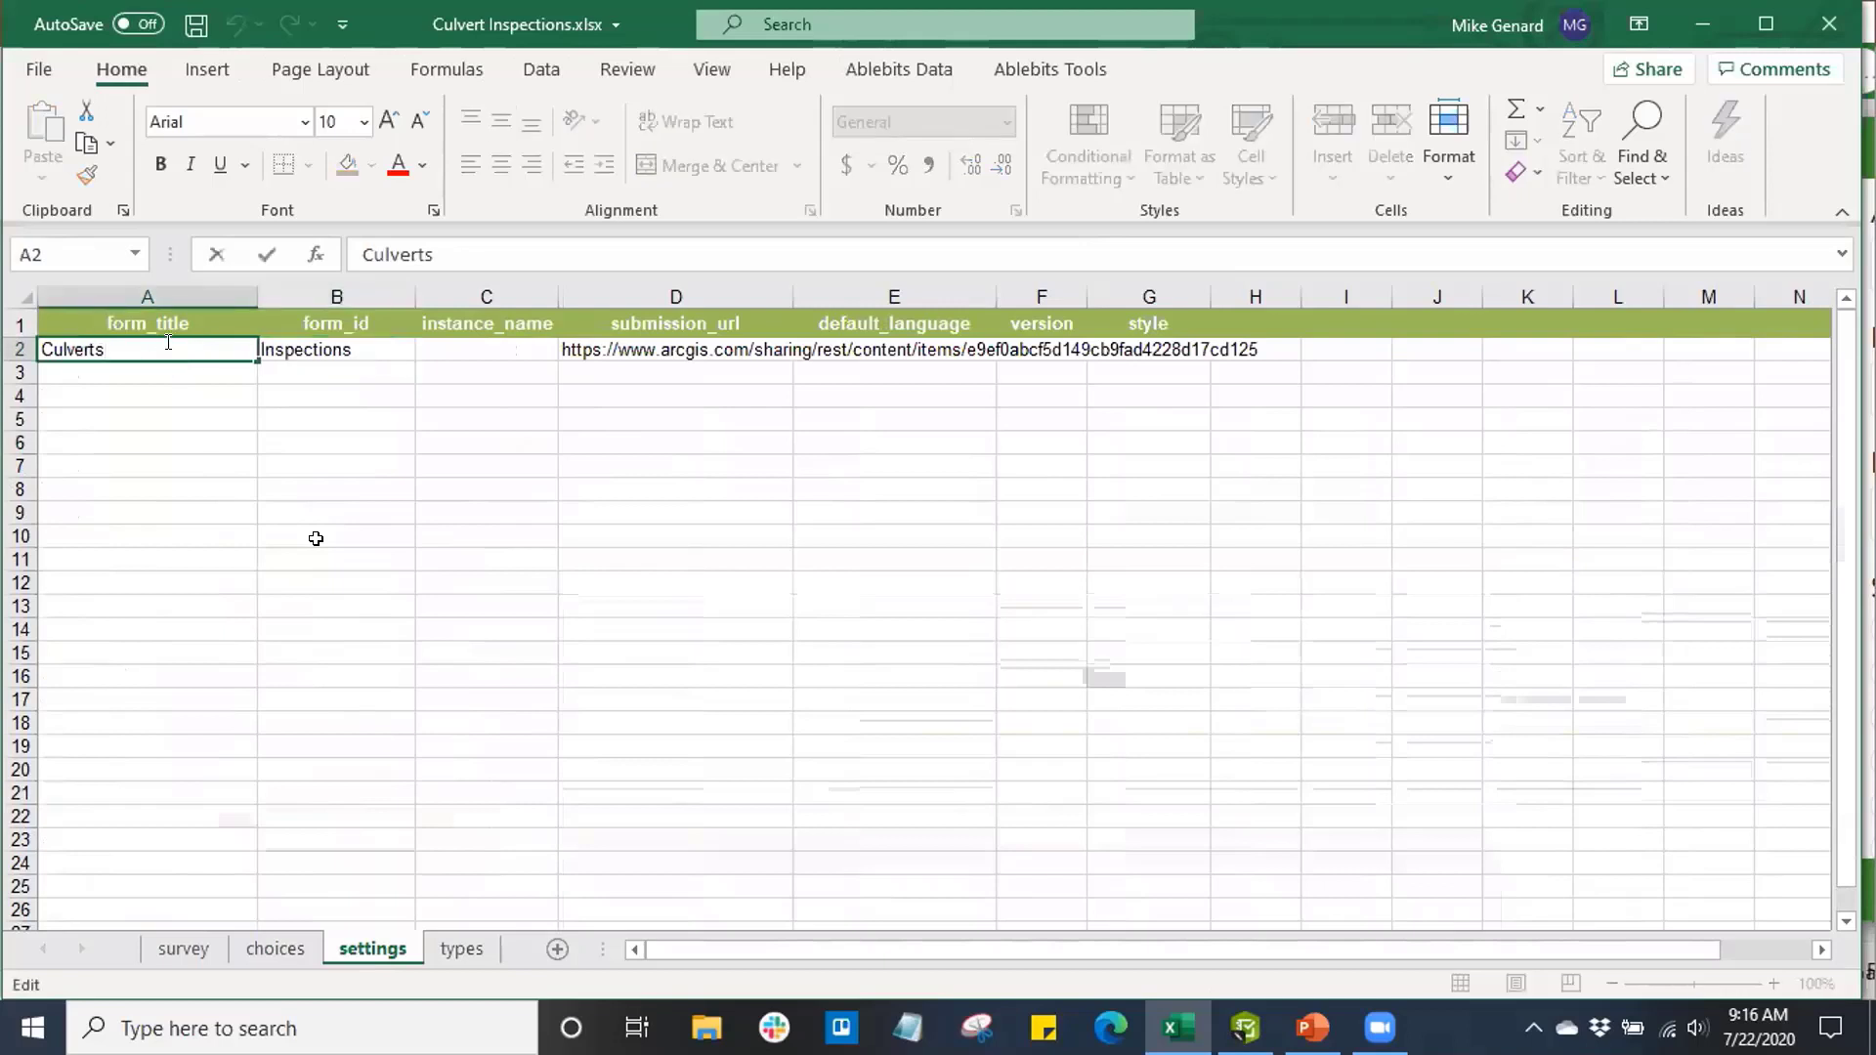
{"action": "key", "text": "BackSpace"}
{"action": "type", "text": "Inspections F"}
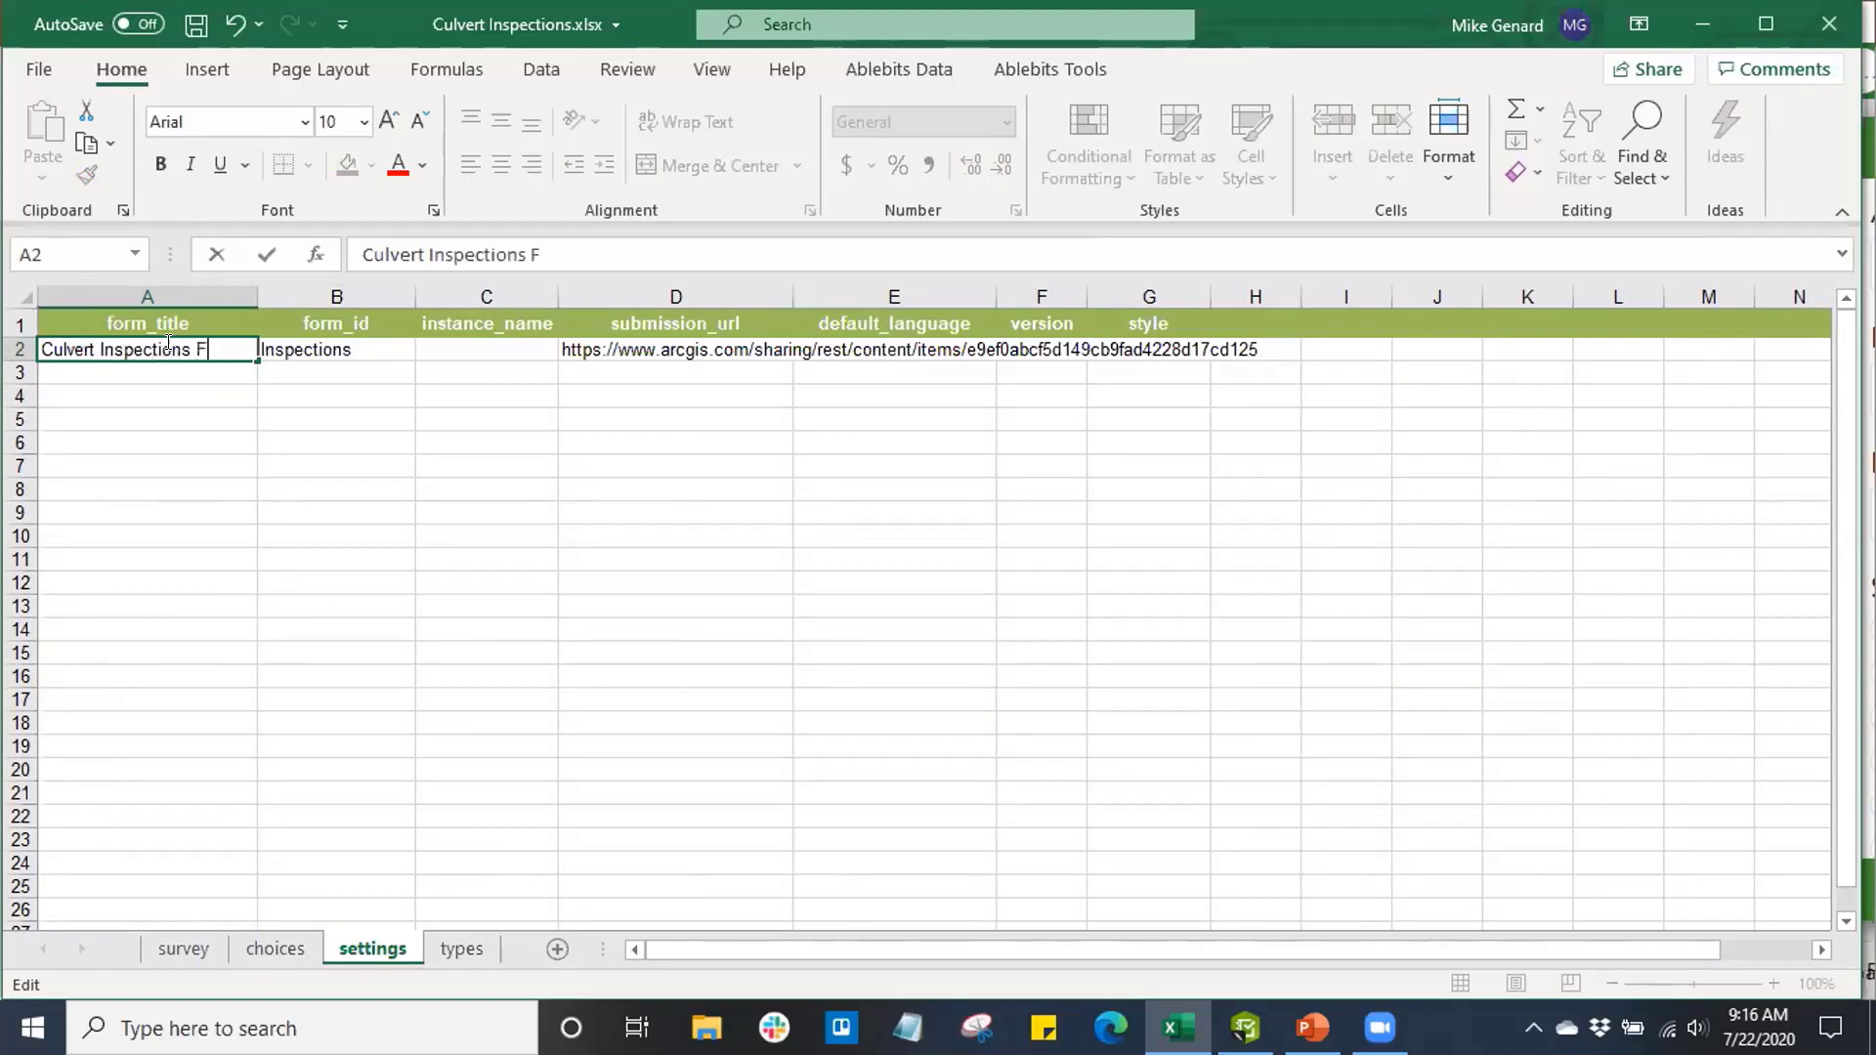
{"action": "type", "text": "orm"}
{"action": "left_click", "coordinate": [207, 387]}
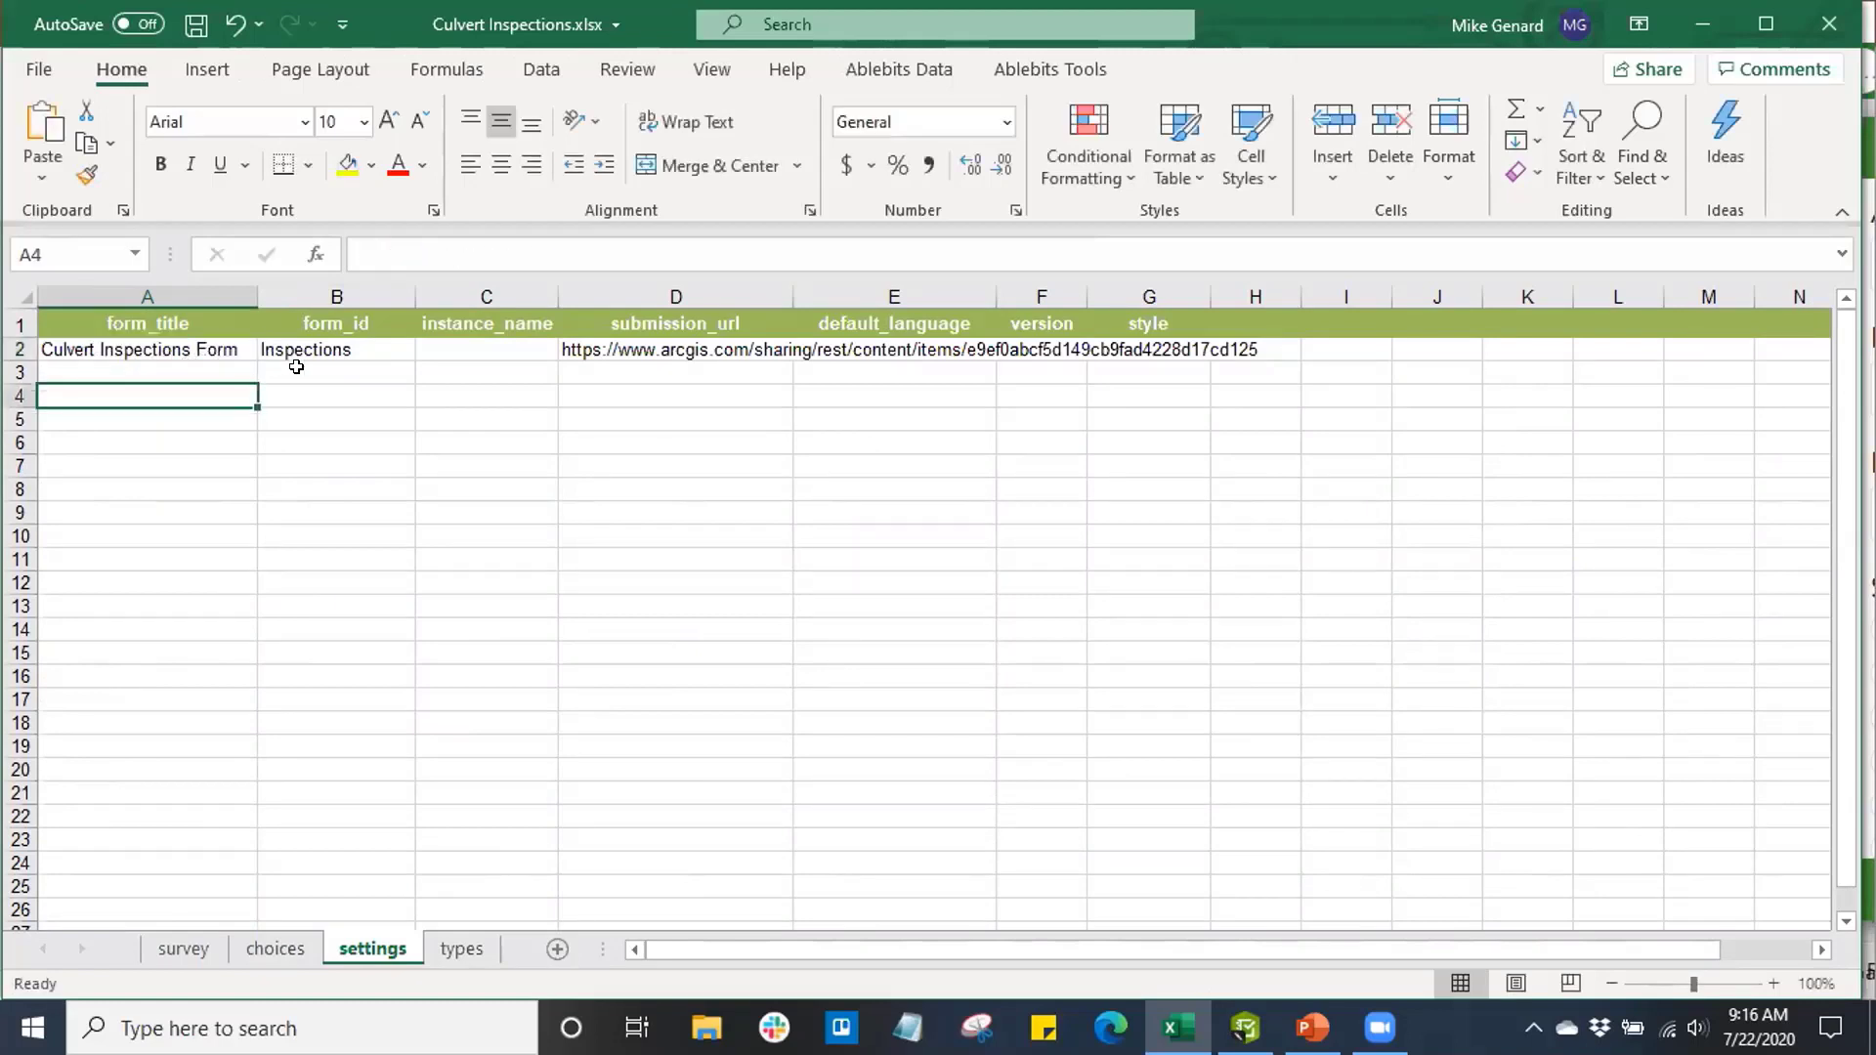
- Review the form_id 'Inspections' and submission_url values, then go to the types sheet
{"action": "left_click", "coordinate": [361, 347]}
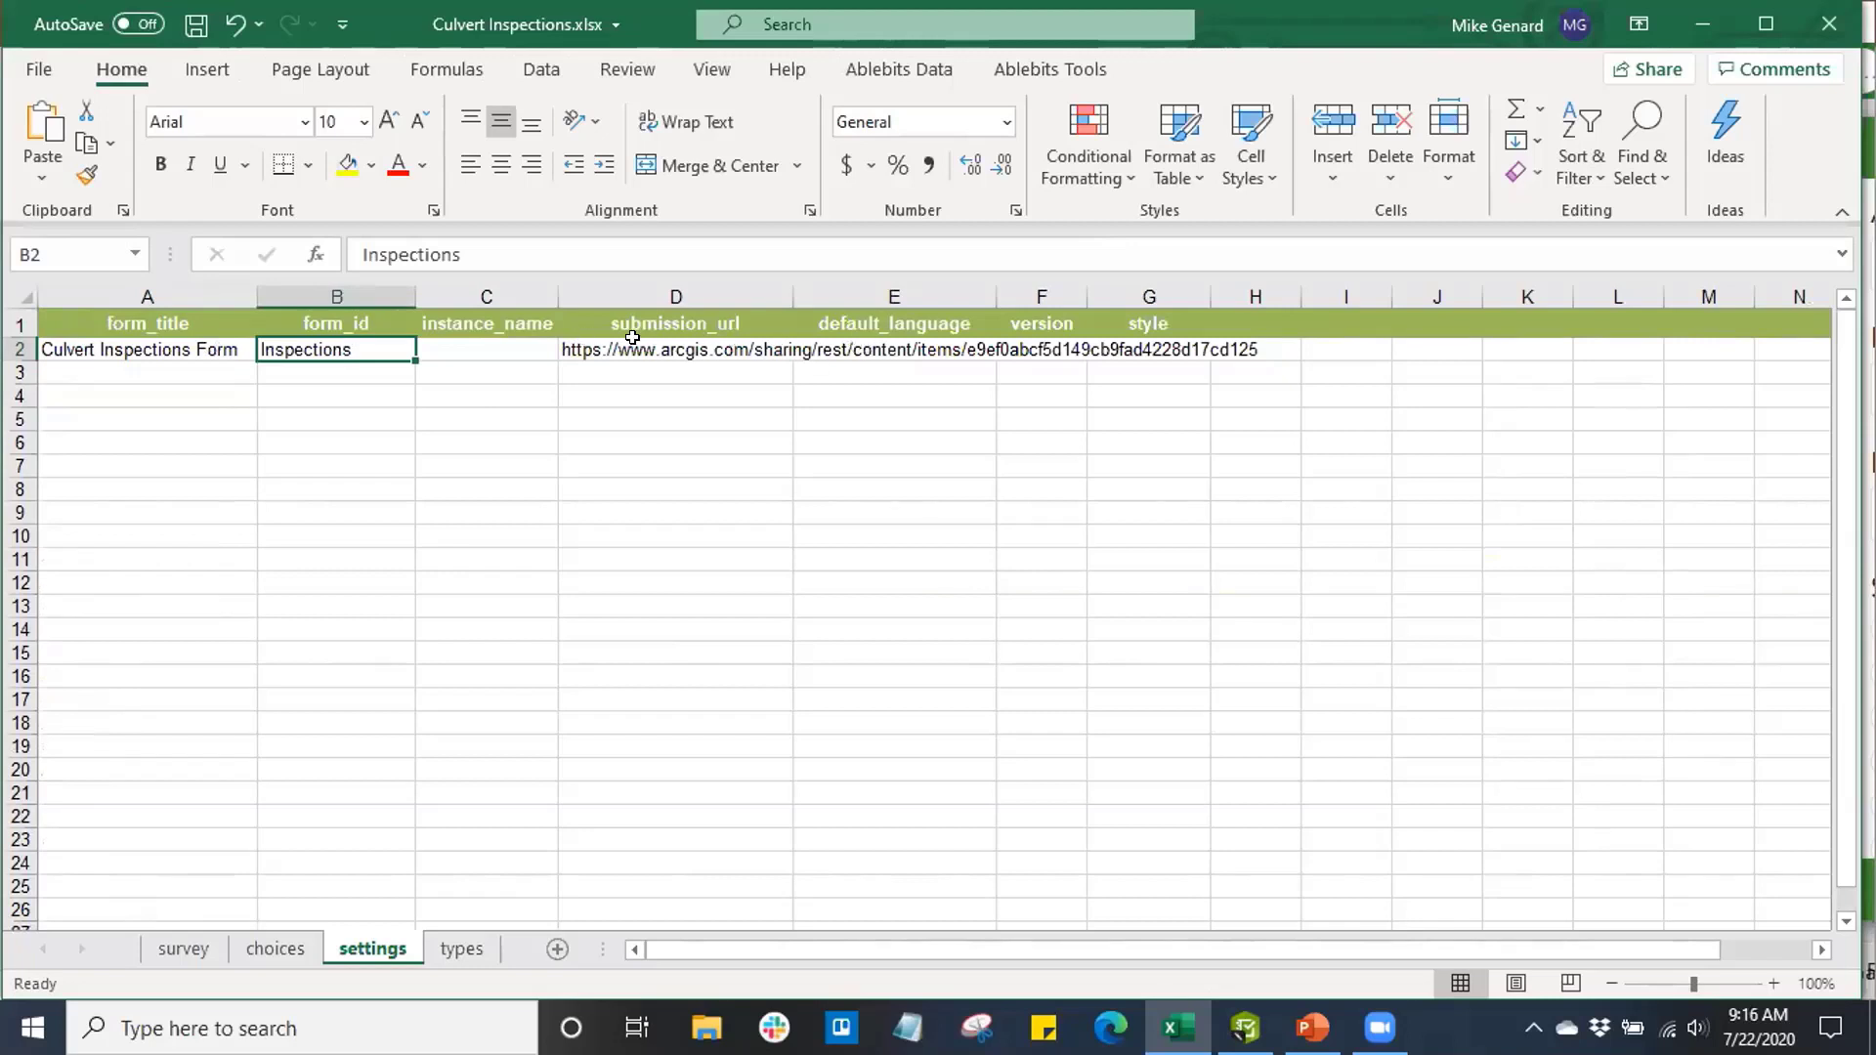
{"action": "left_click", "coordinate": [636, 348]}
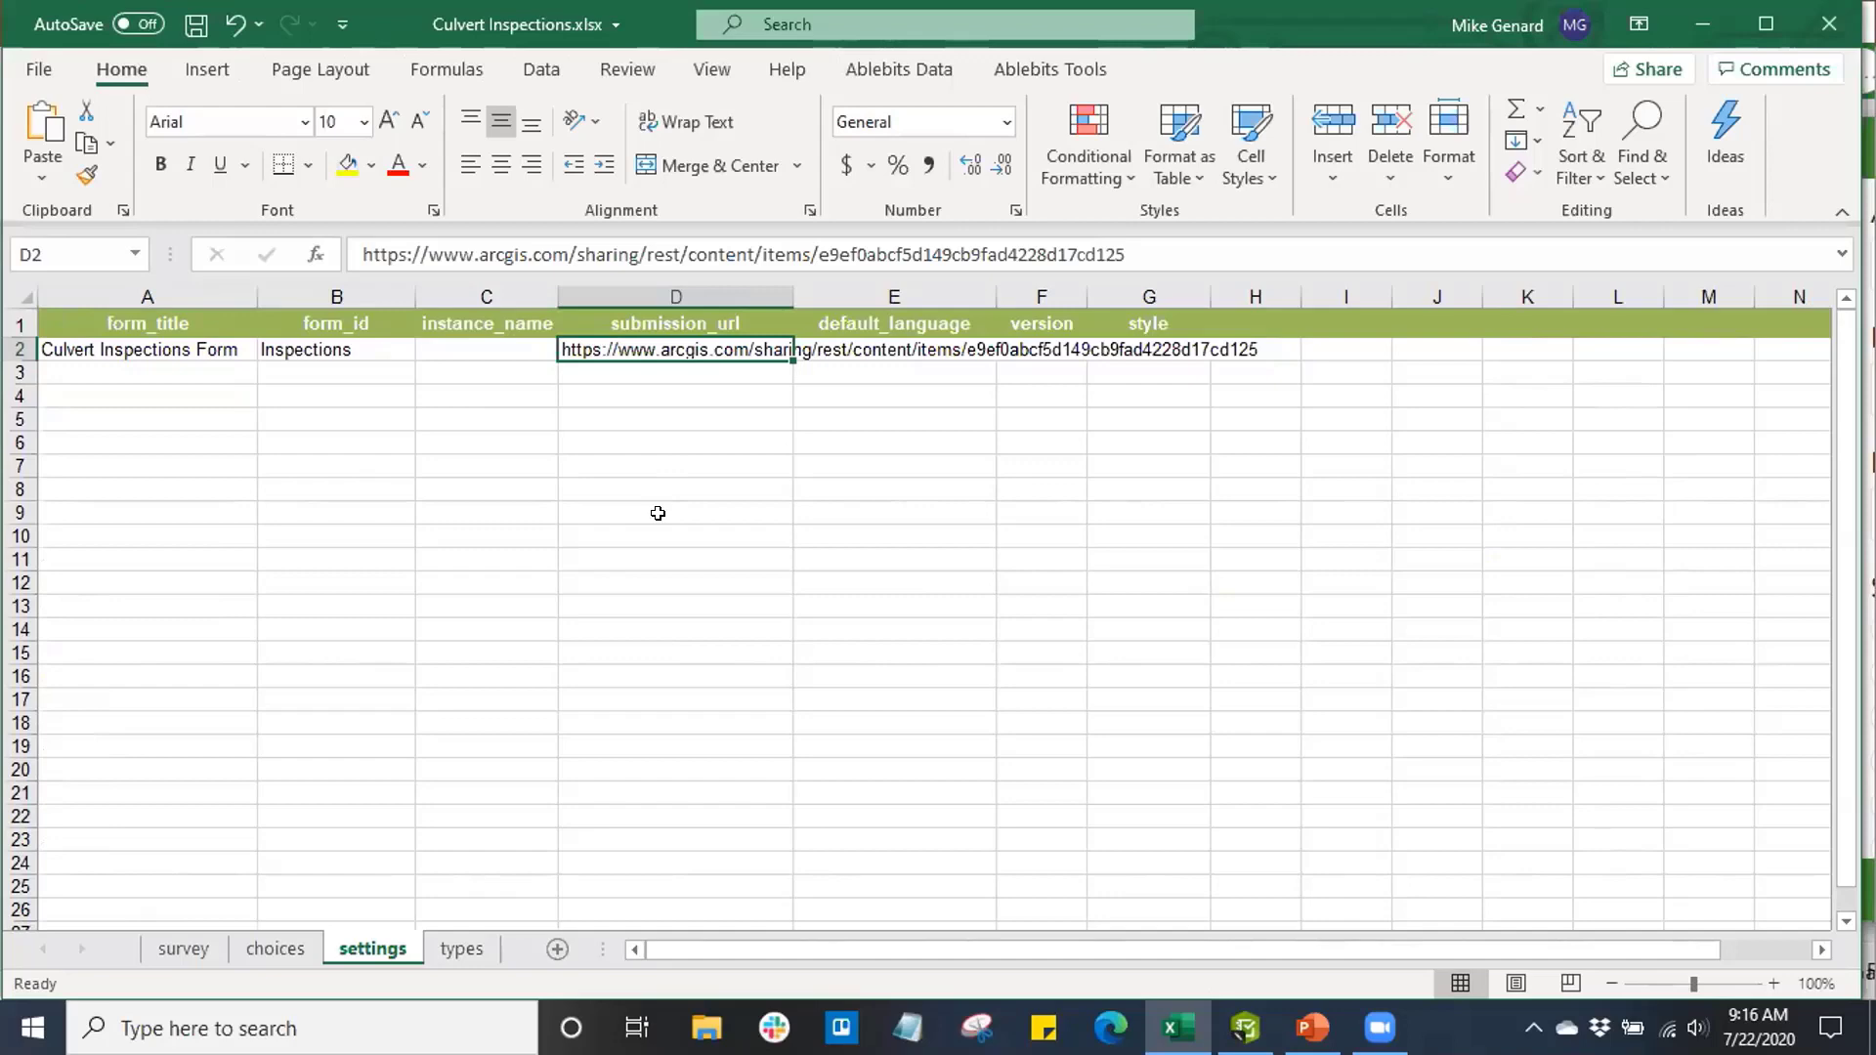
{"action": "left_click", "coordinate": [461, 949]}
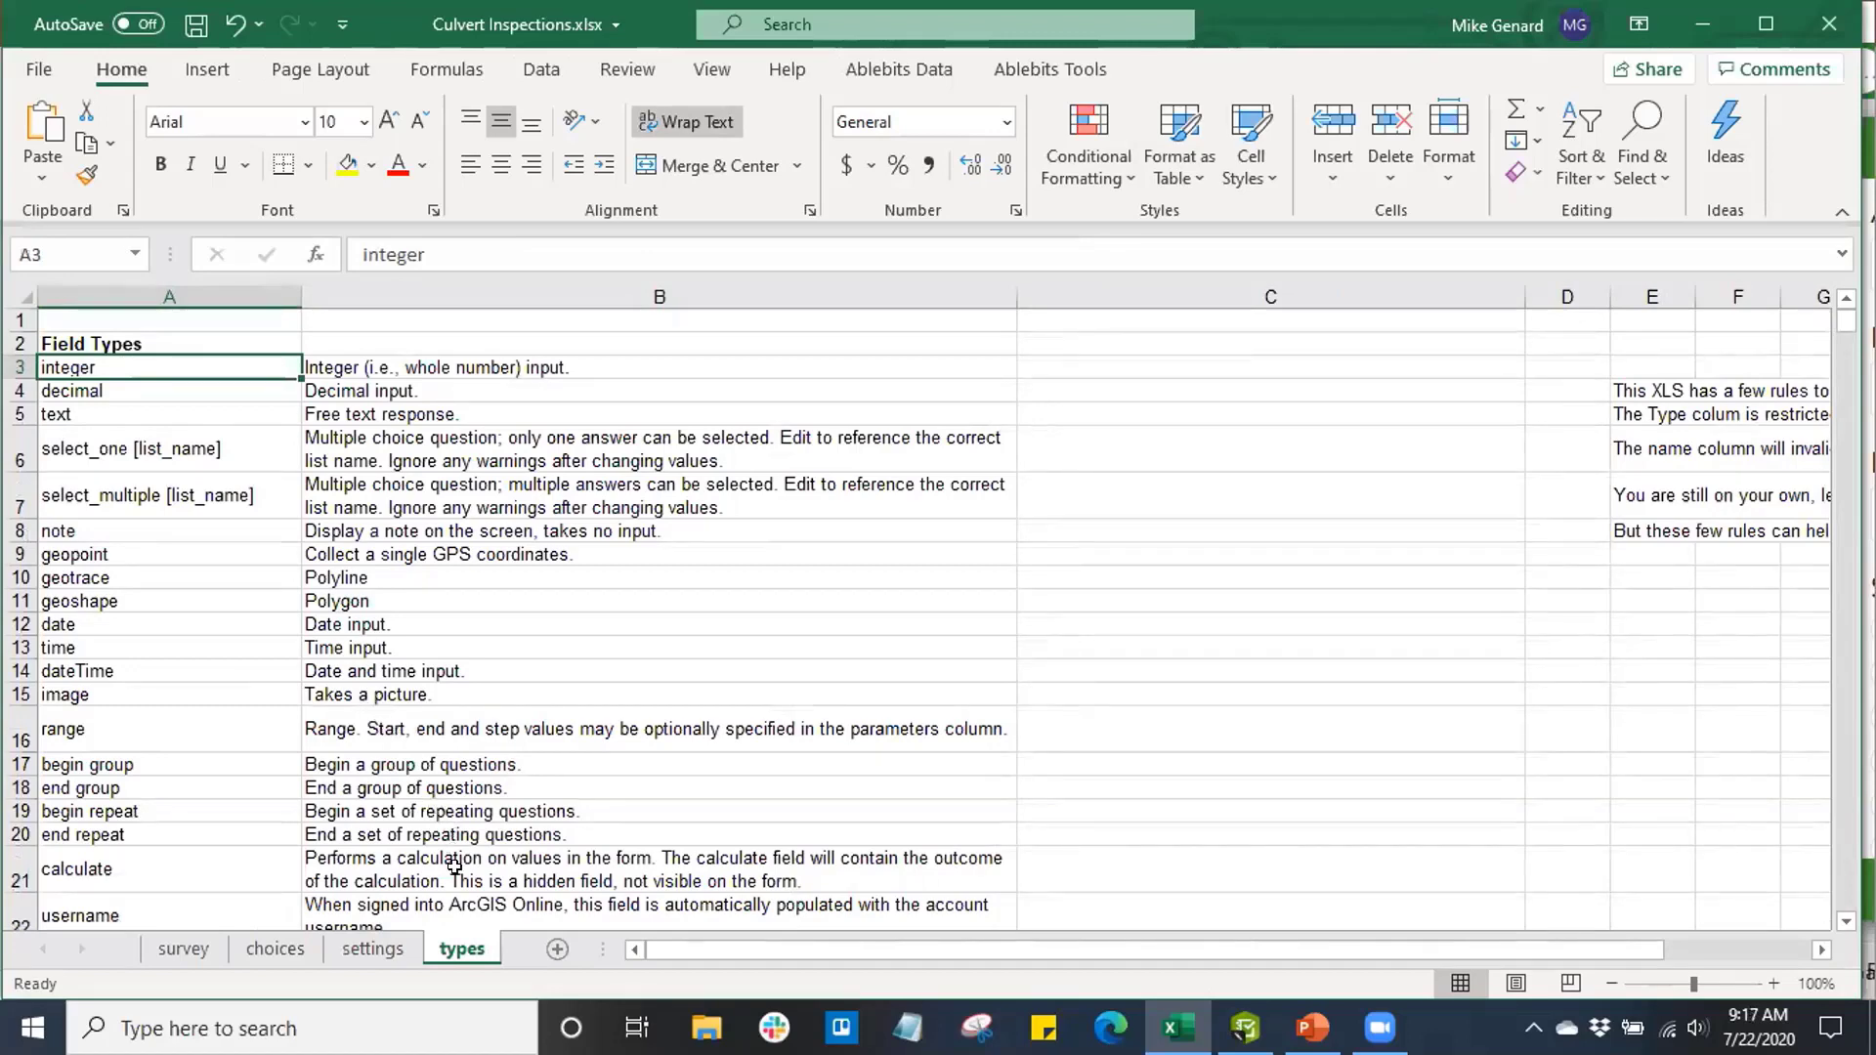
{"action": "scroll", "coordinate": [452, 848], "scroll_direction": "down", "scroll_amount": 2}
{"action": "scroll", "coordinate": [452, 848], "scroll_direction": "down", "scroll_amount": 6}
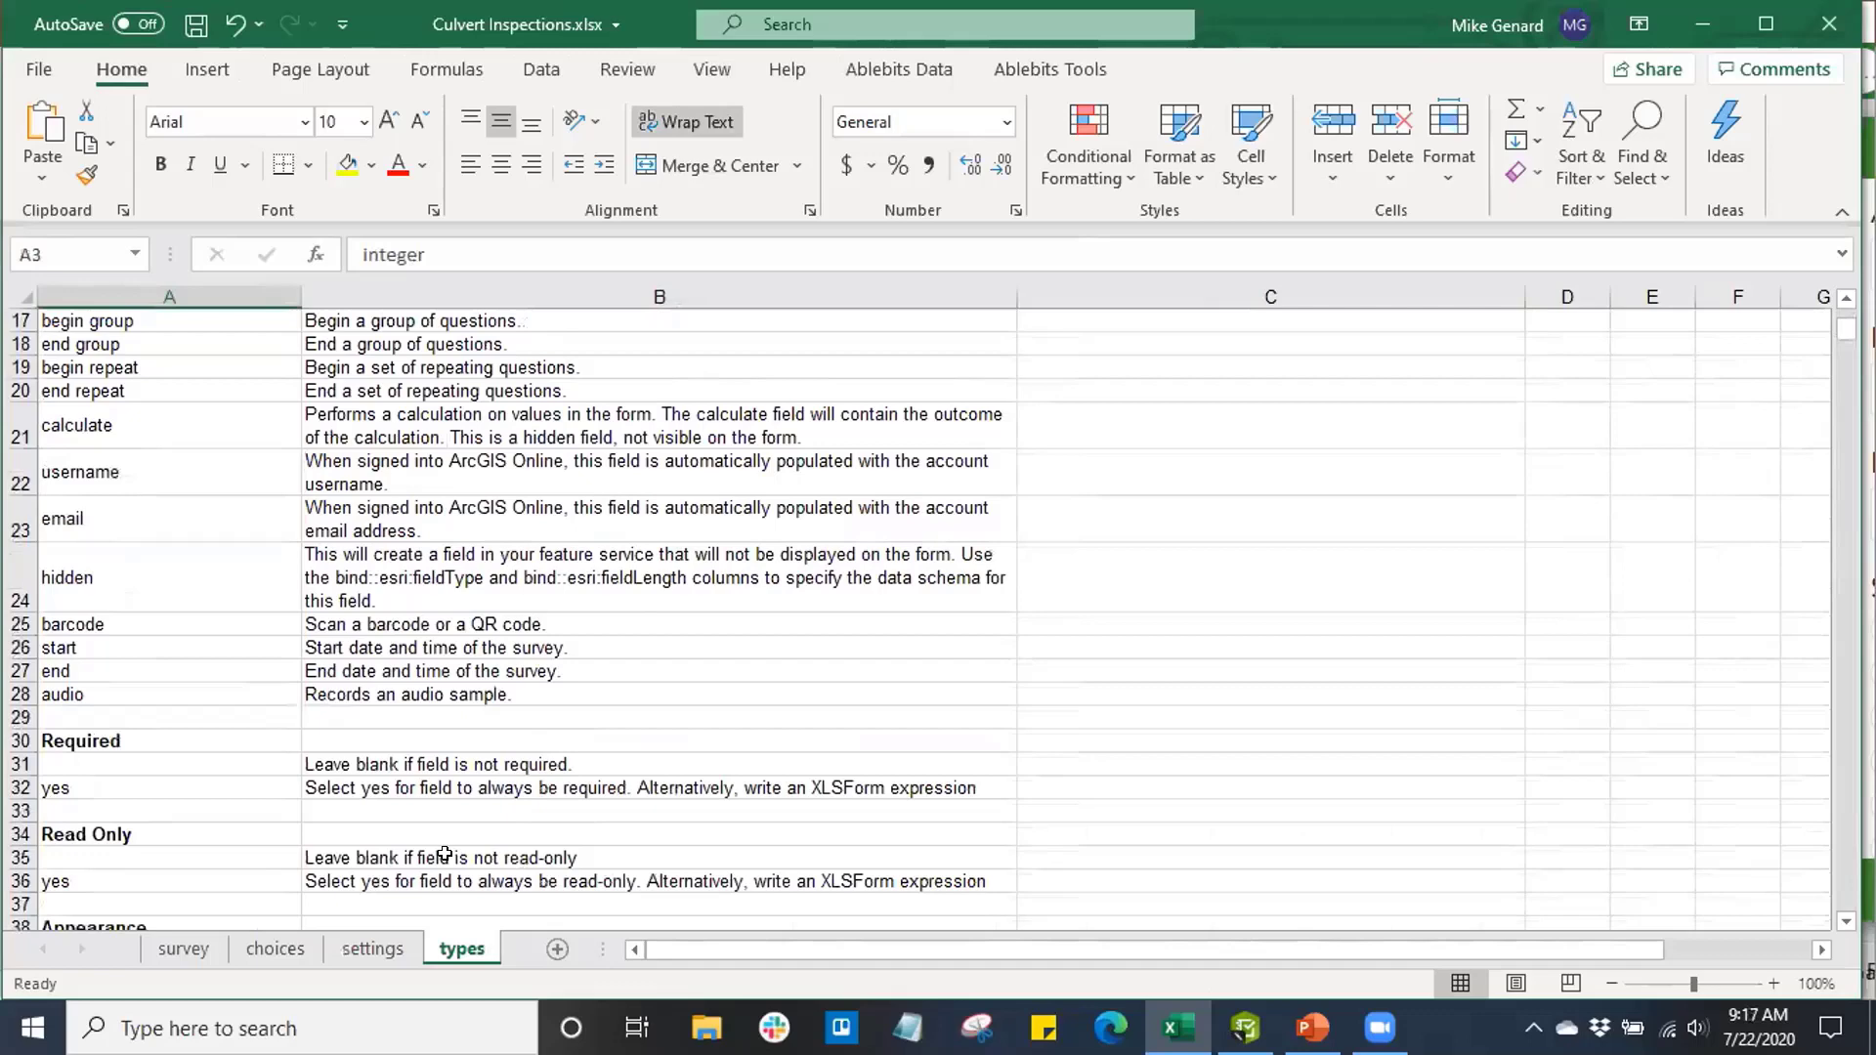
{"action": "scroll", "coordinate": [448, 833], "scroll_direction": "down", "scroll_amount": 3}
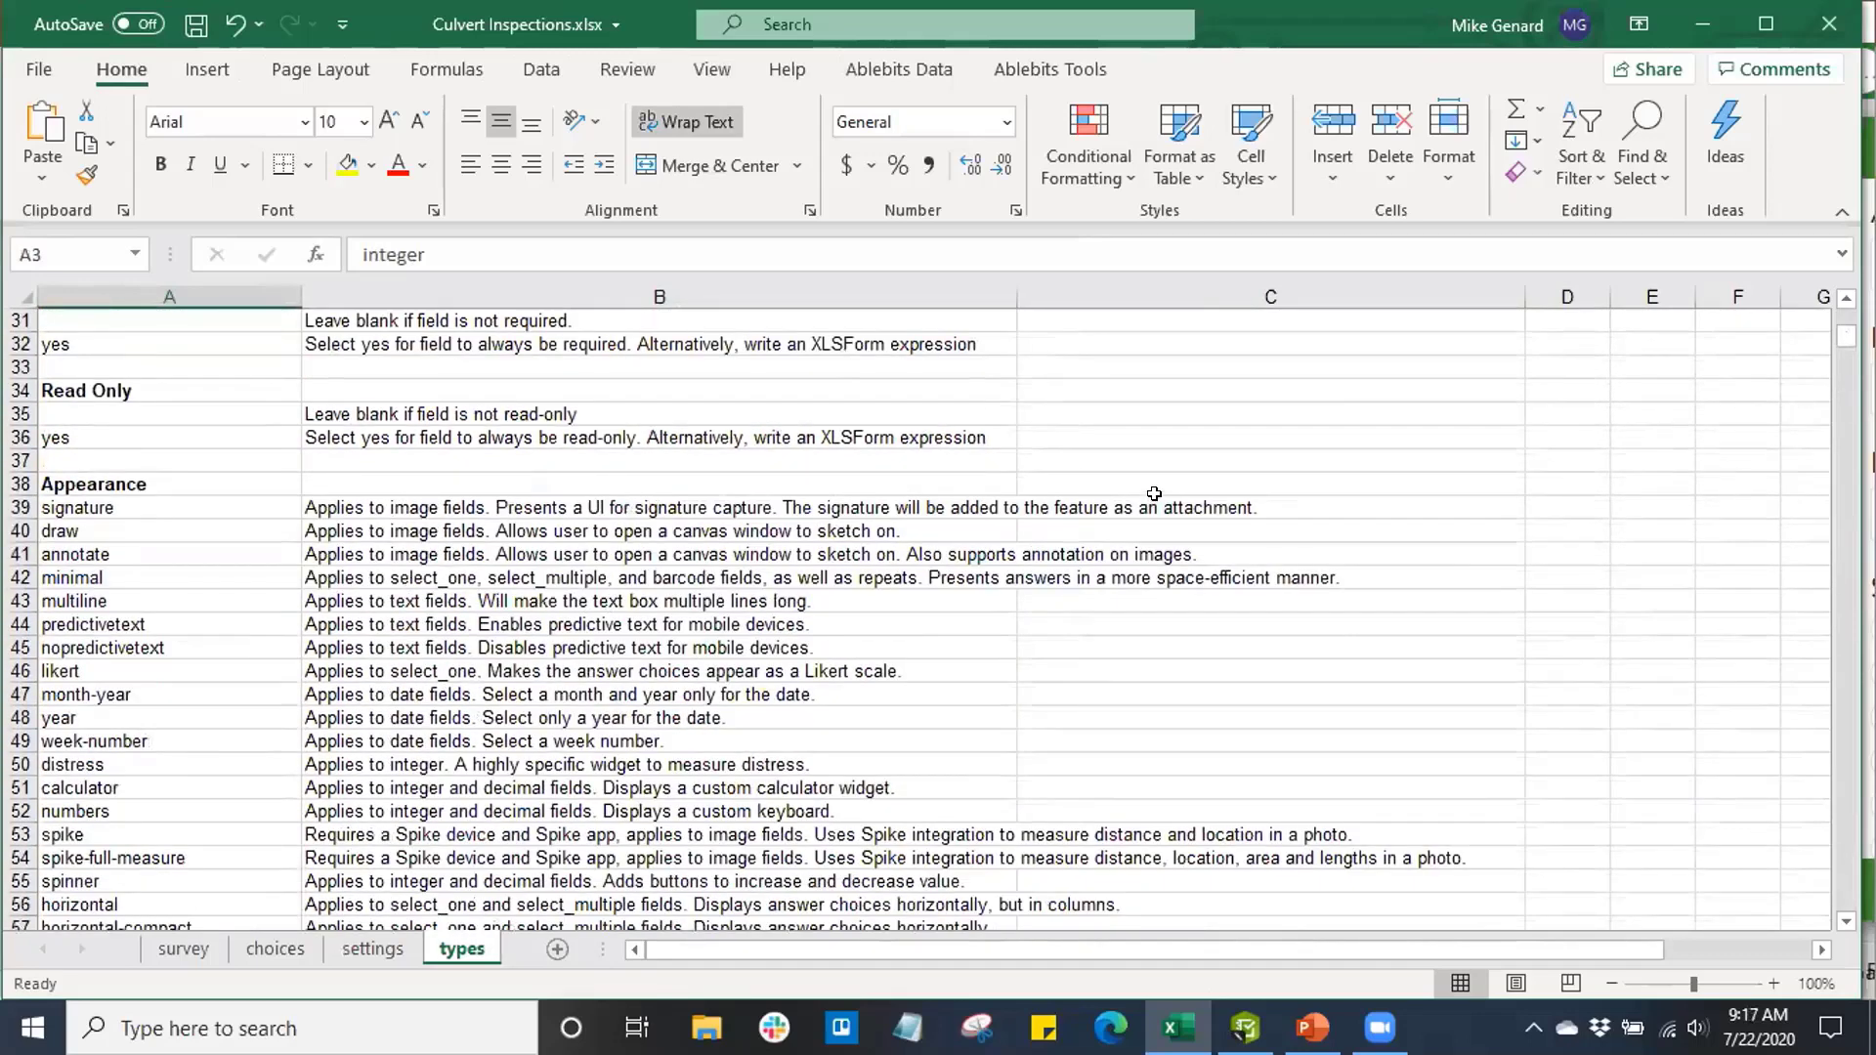
{"action": "scroll", "coordinate": [587, 606], "scroll_direction": "down", "scroll_amount": 3}
{"action": "scroll", "coordinate": [587, 605], "scroll_direction": "down", "scroll_amount": 6}
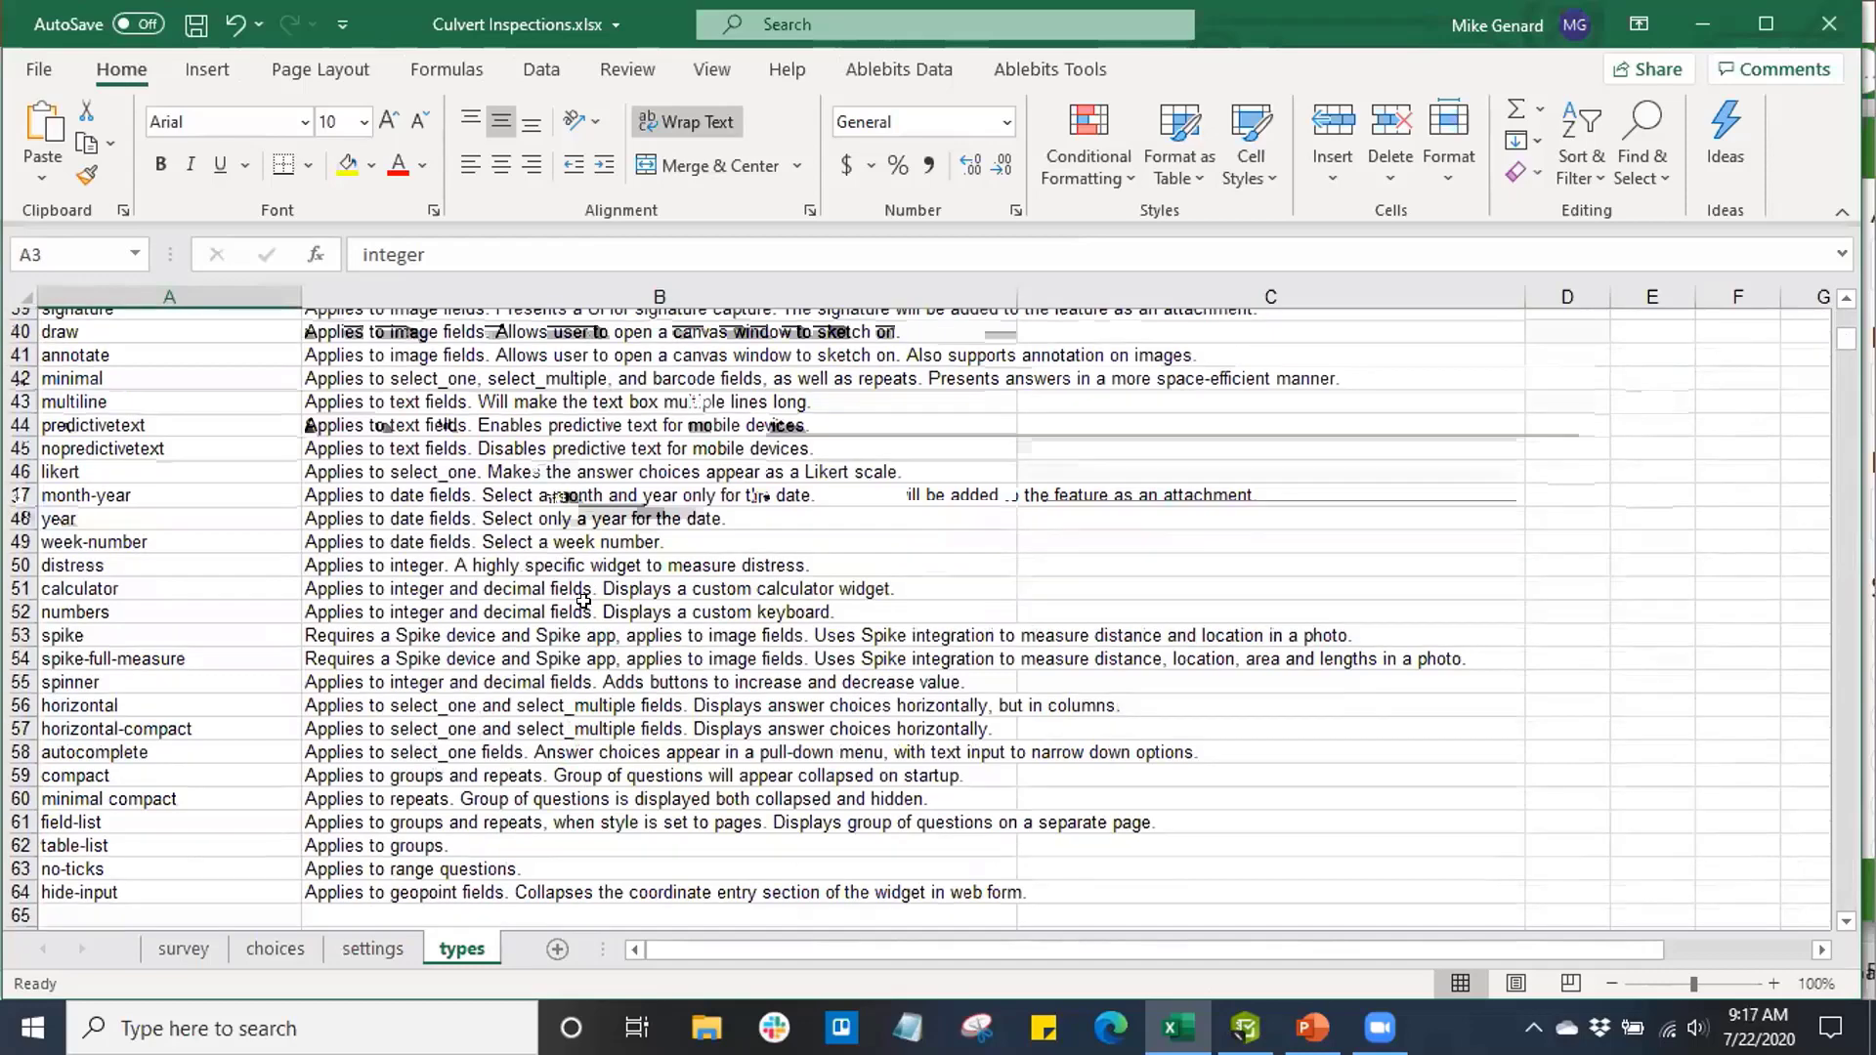
{"action": "scroll", "coordinate": [585, 601], "scroll_direction": "down", "scroll_amount": 3}
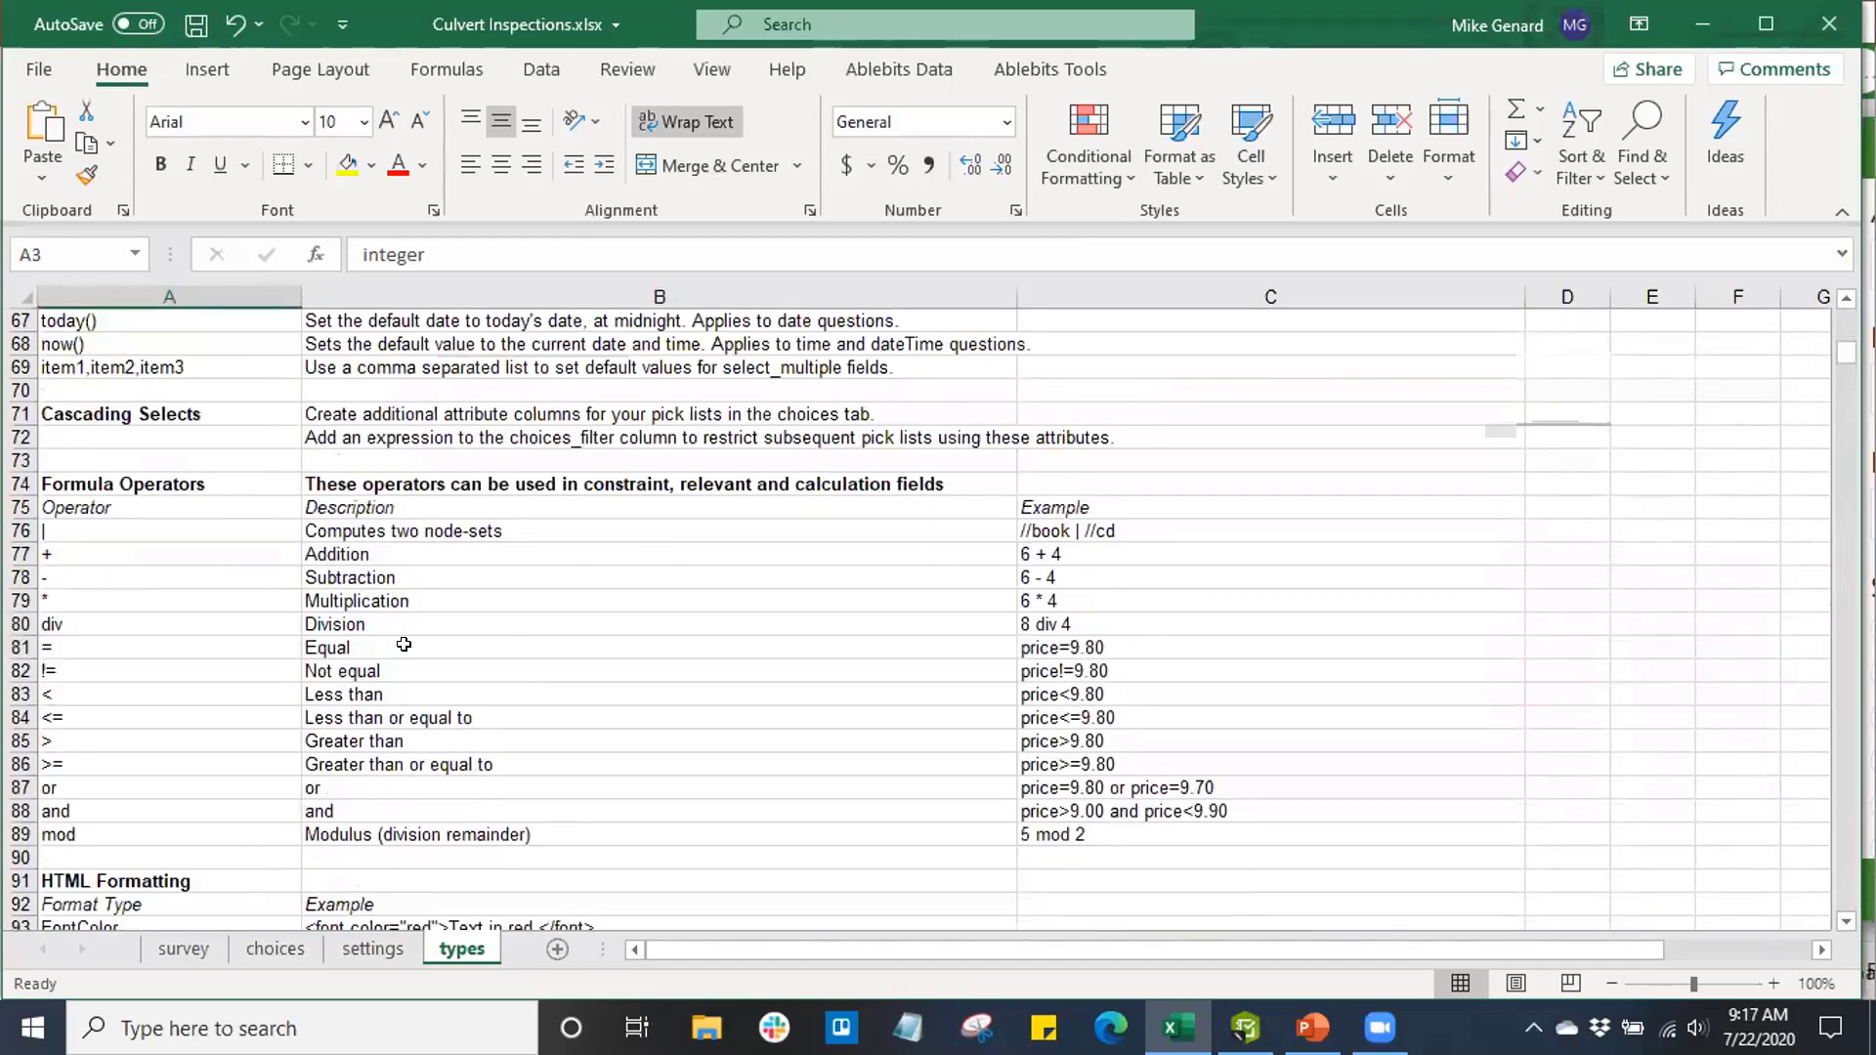
{"action": "scroll", "coordinate": [436, 761], "scroll_direction": "down", "scroll_amount": 1}
{"action": "scroll", "coordinate": [437, 761], "scroll_direction": "down", "scroll_amount": 4}
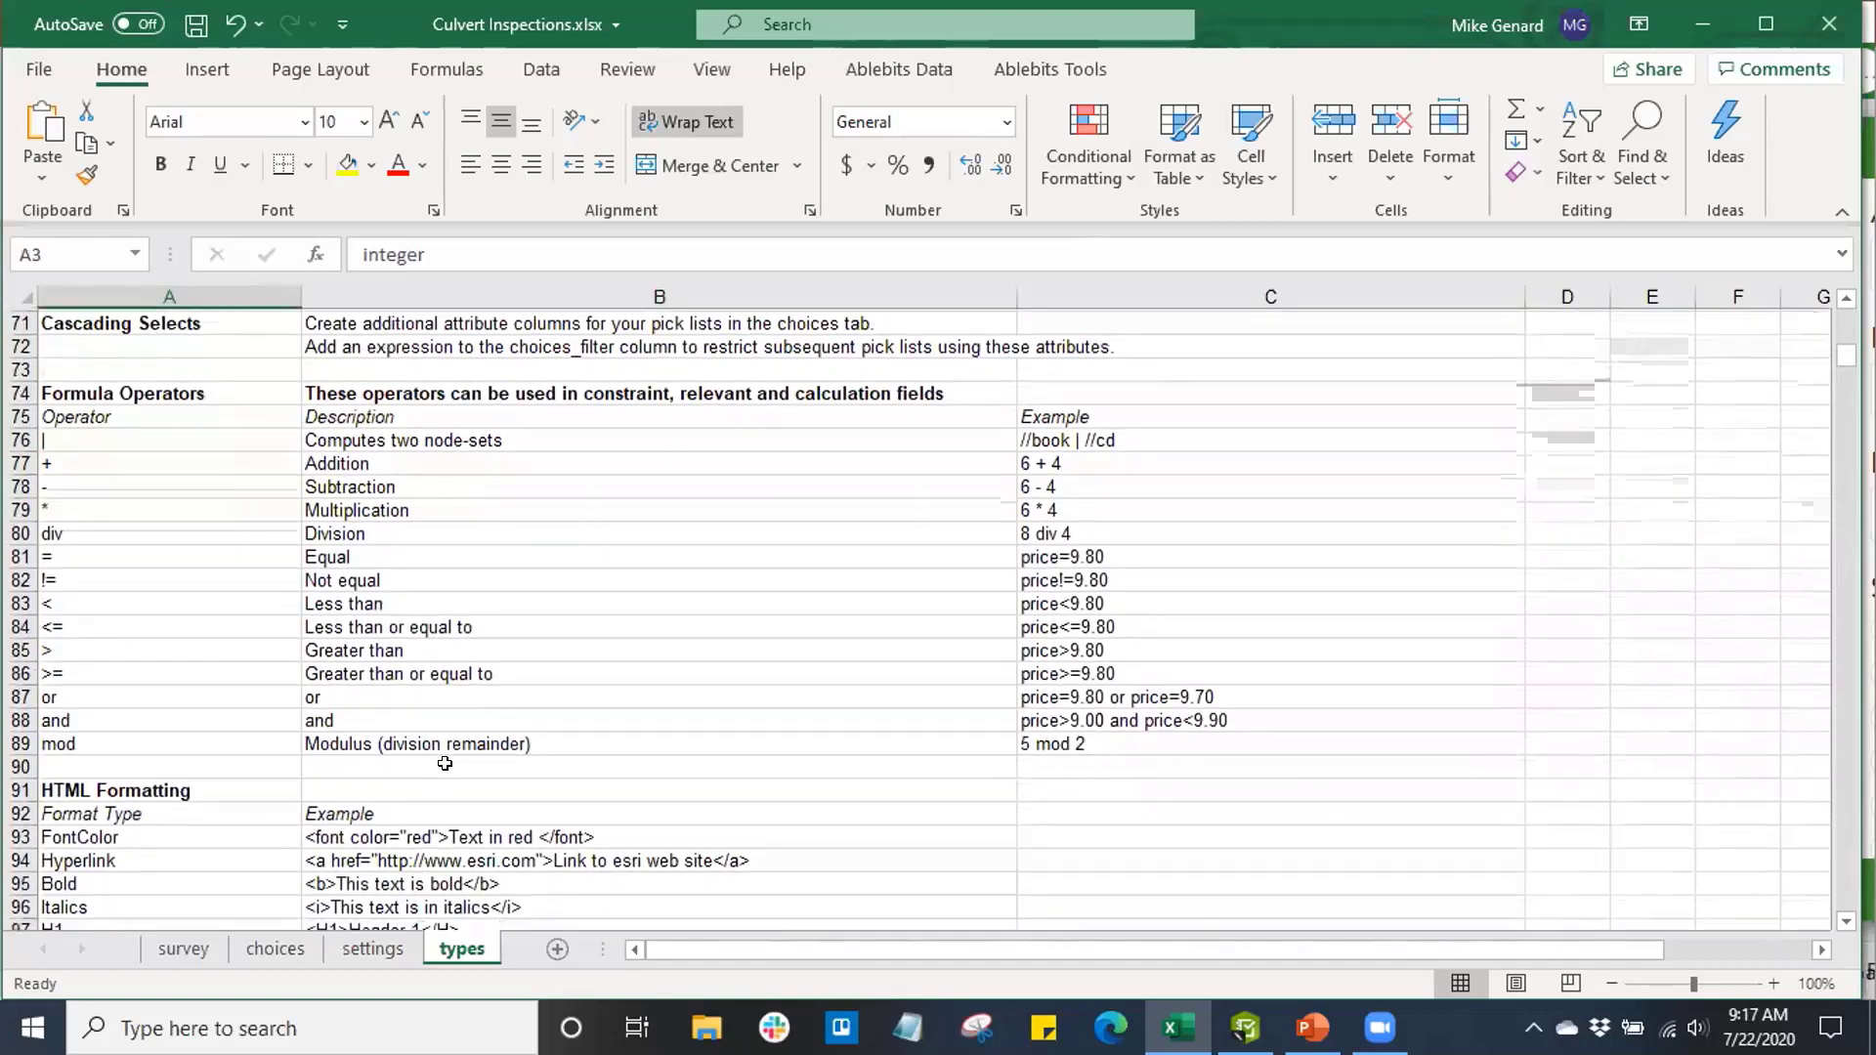
{"action": "scroll", "coordinate": [458, 784], "scroll_direction": "down", "scroll_amount": 4}
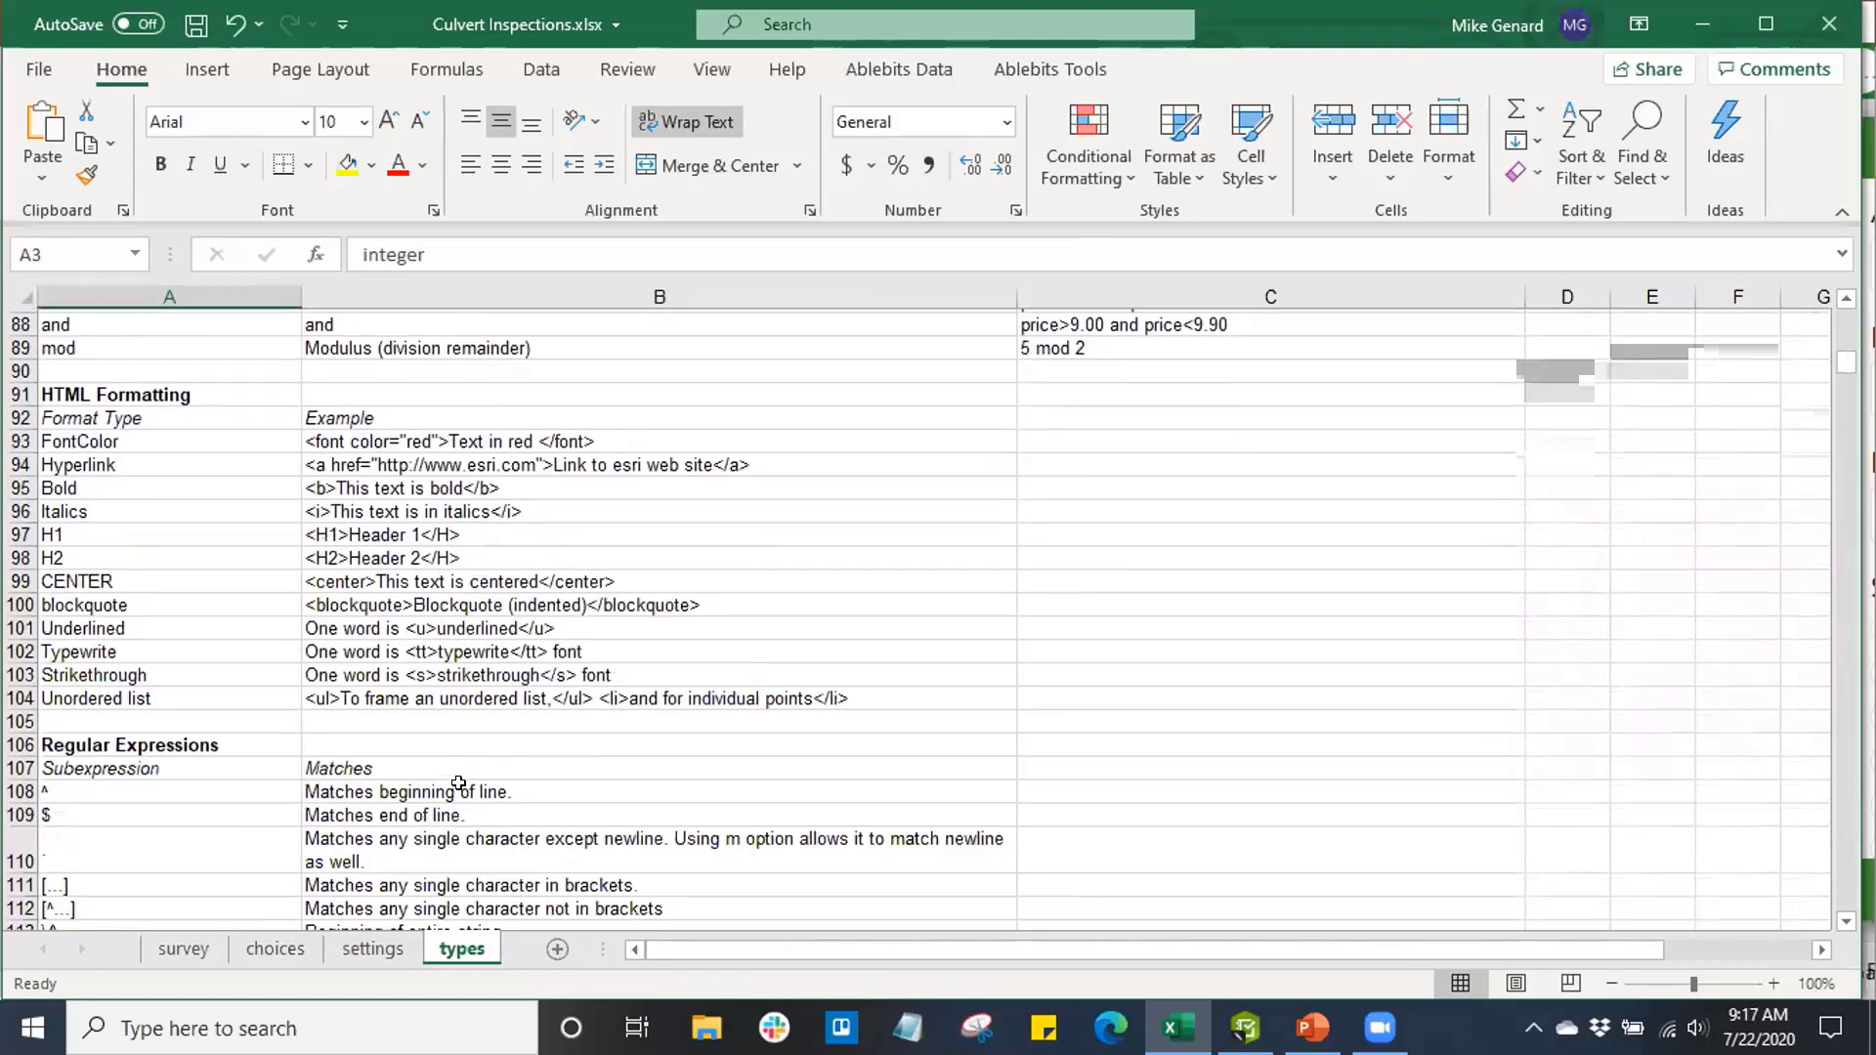
{"action": "scroll", "coordinate": [469, 764], "scroll_direction": "up", "scroll_amount": 15}
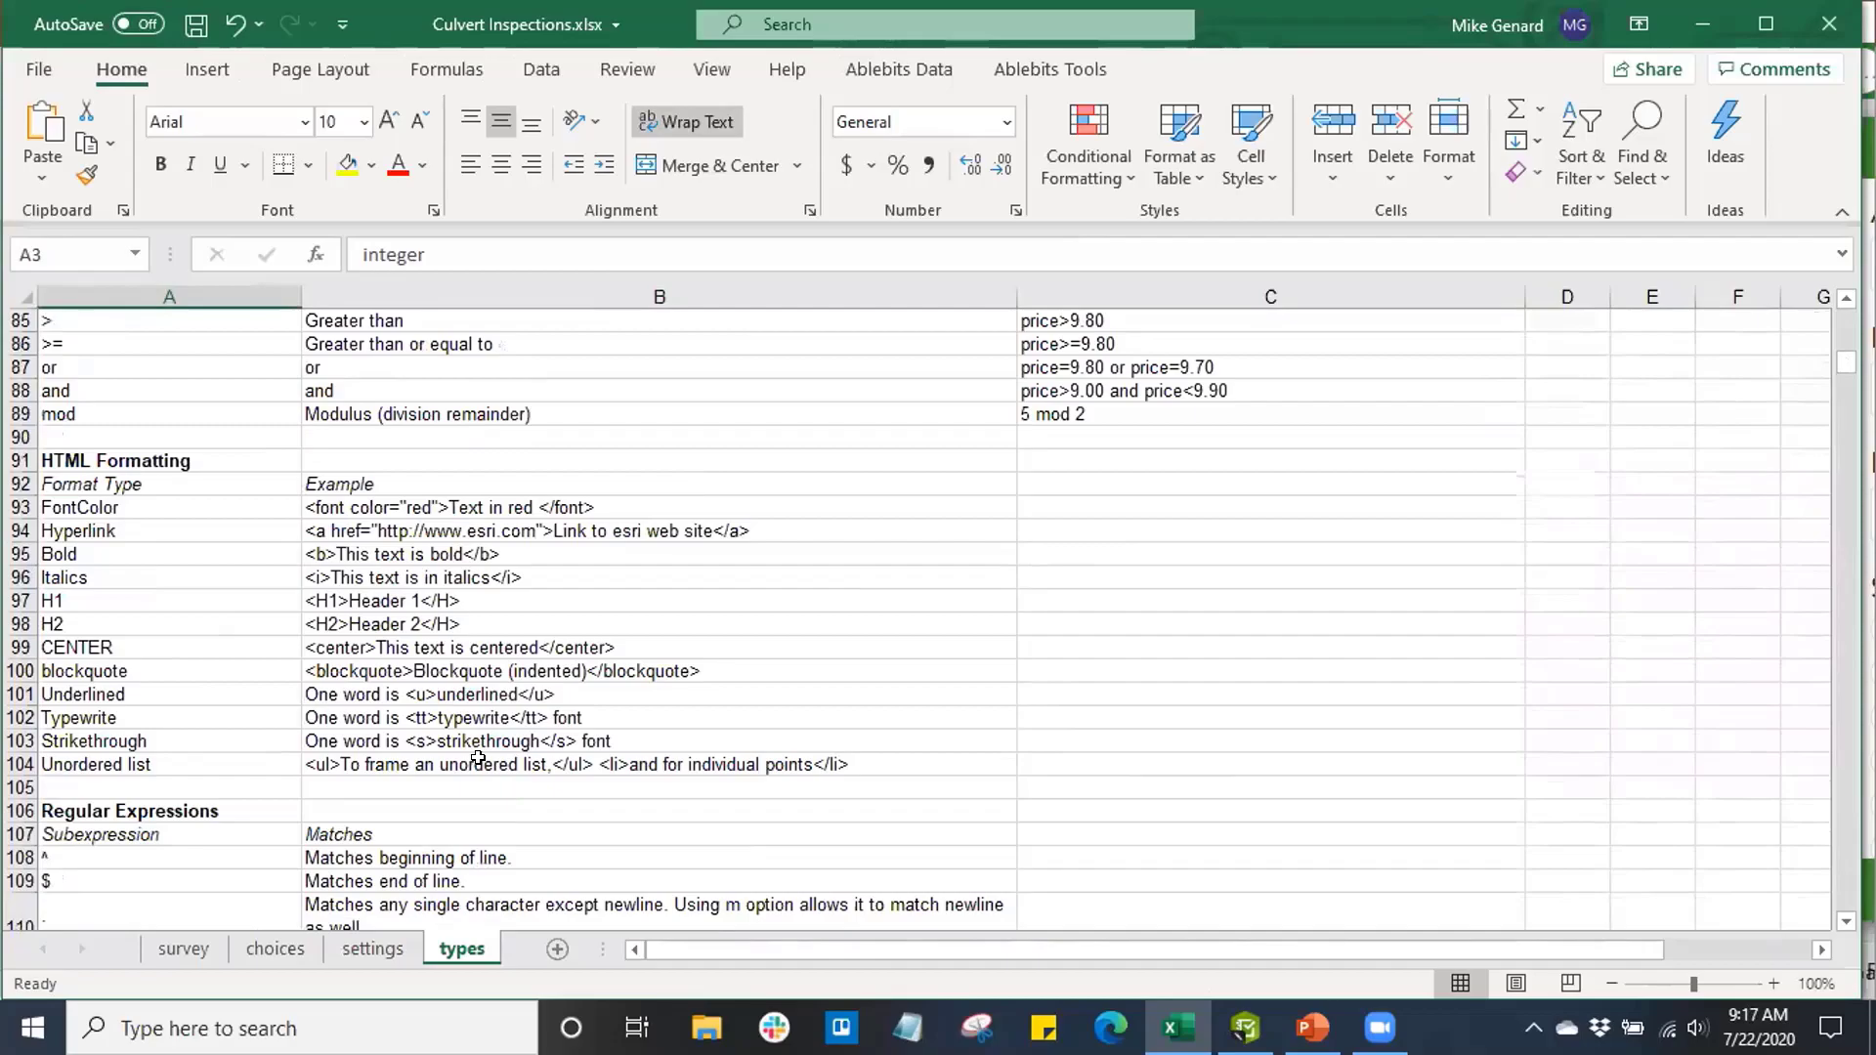
{"action": "scroll", "coordinate": [479, 741], "scroll_direction": "up", "scroll_amount": 7}
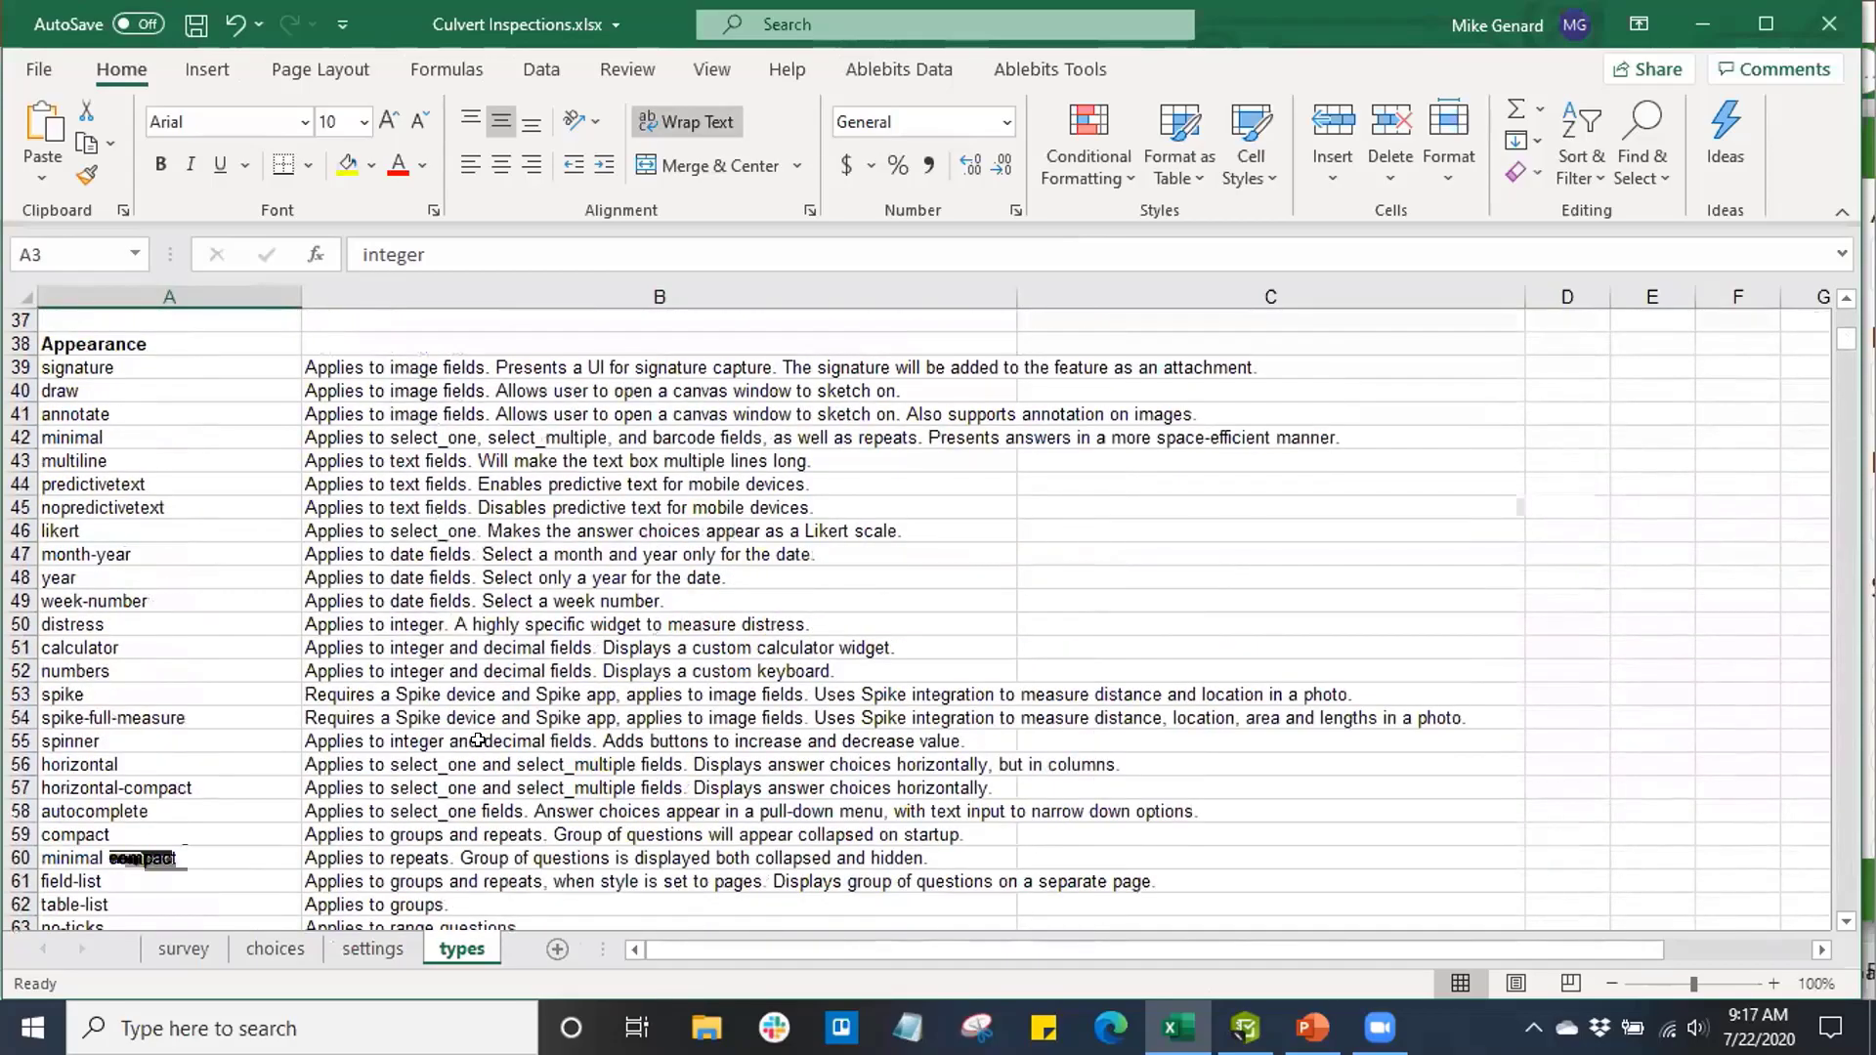